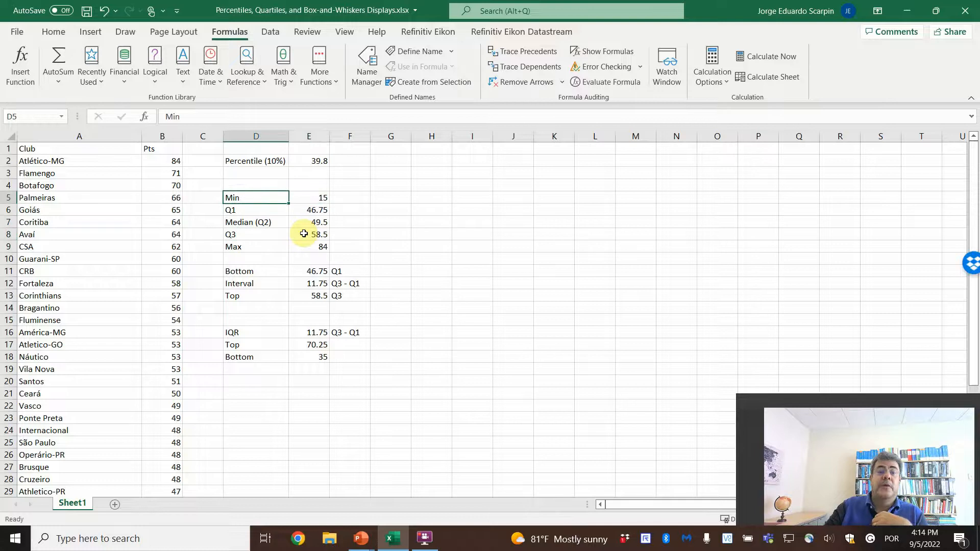
Review the existing summary formulas in cells E5 to E9, ending at the Q1 cell E6
key("Right")
key("Down")
key("Down")
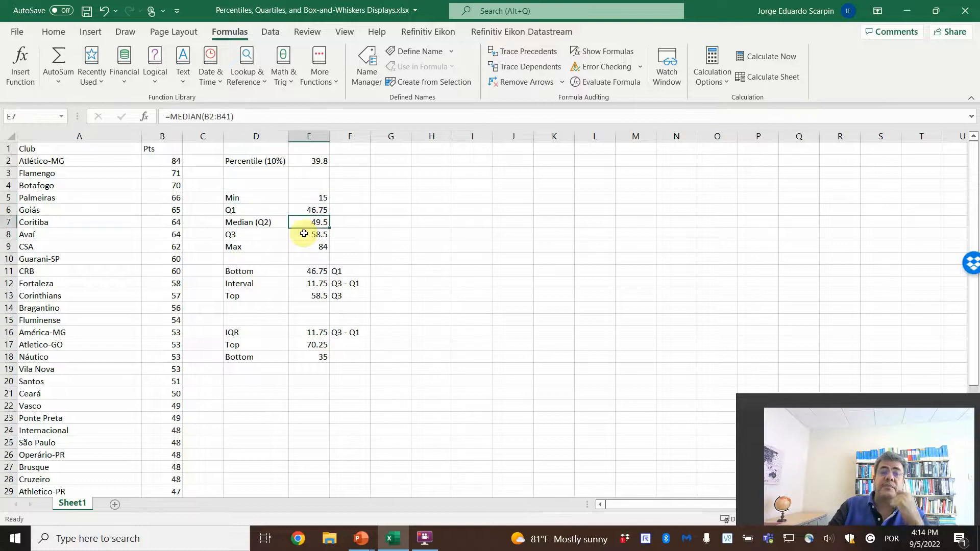
key("Down")
key("Down")
key("Up")
key("Up")
key("Up")
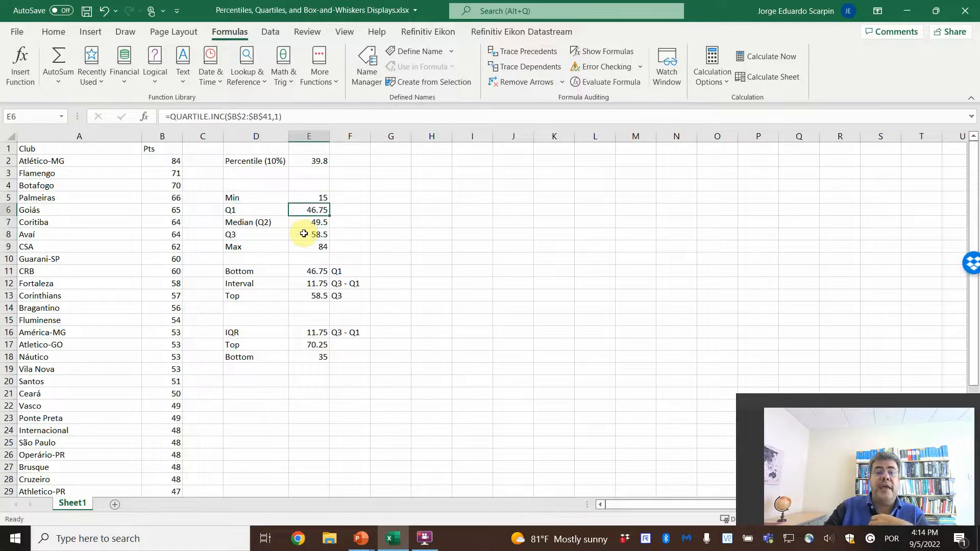
Enter the first quartile formula =QUARTILE.INC($B$2:$B$41,1) in cell E6, using an absolute reference to the points
type("=")
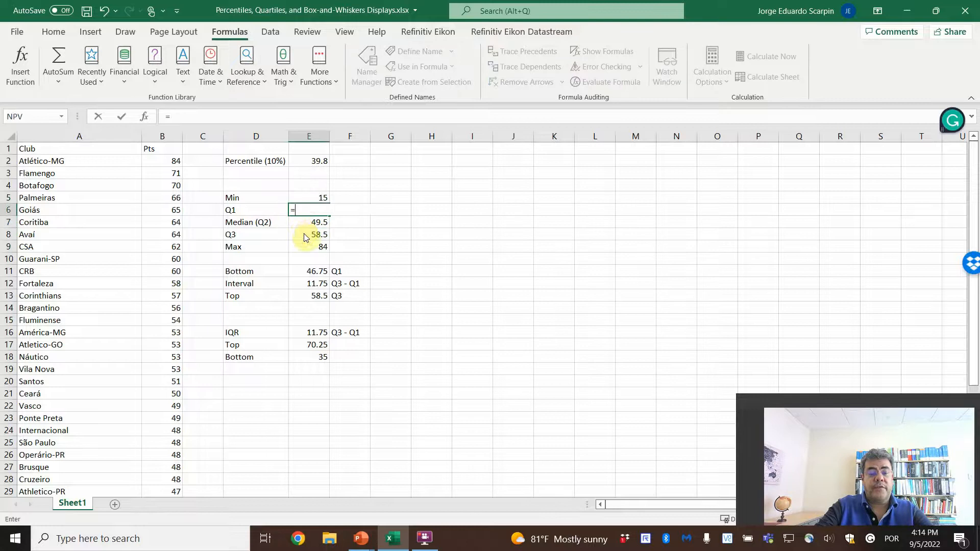
type("quartile")
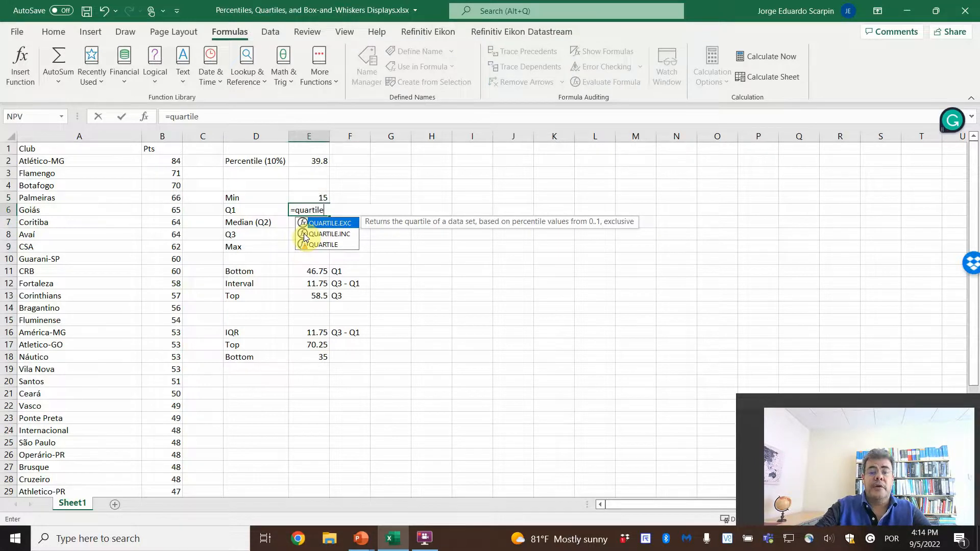
double_click(349, 235)
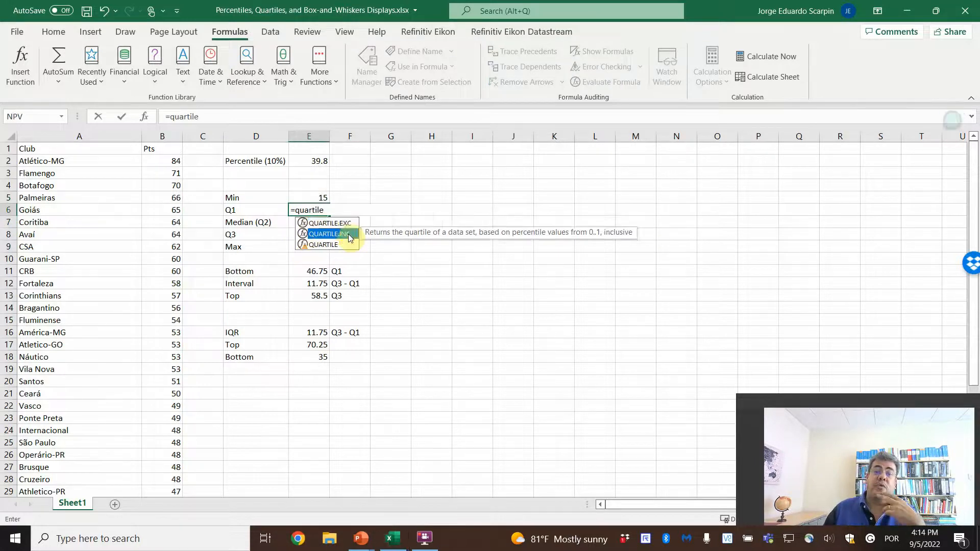
left_click(170, 161)
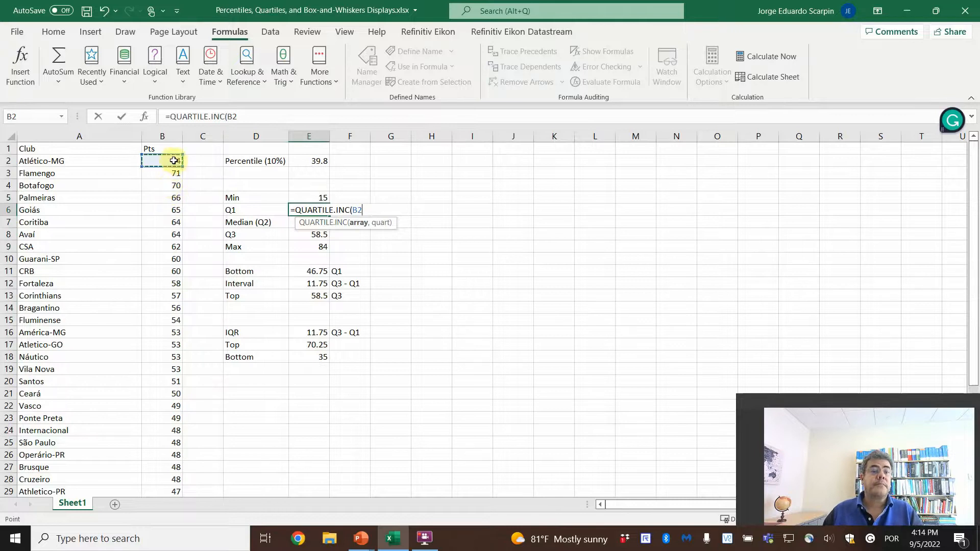
left_click_drag(173, 161, 178, 462)
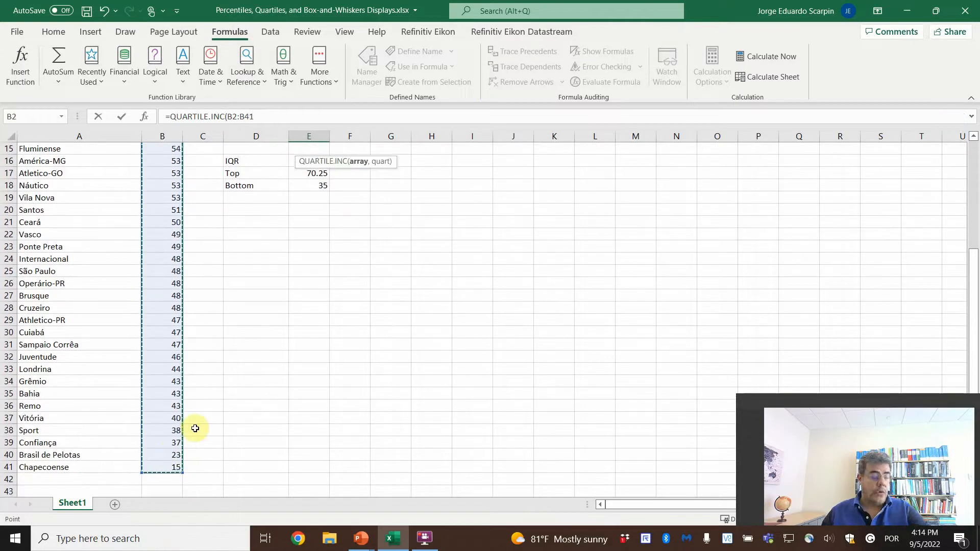
key("F4")
scroll(195, 428, "up", 5)
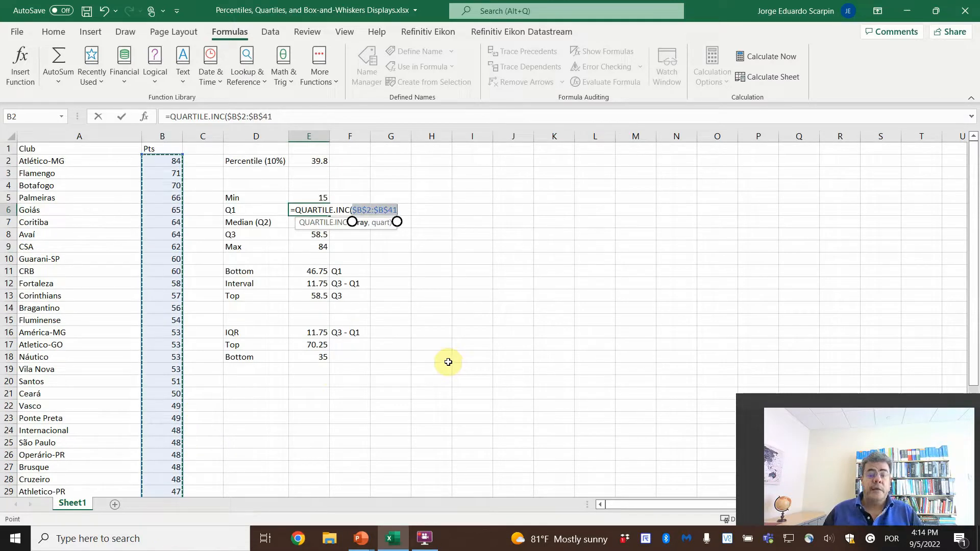
type(",")
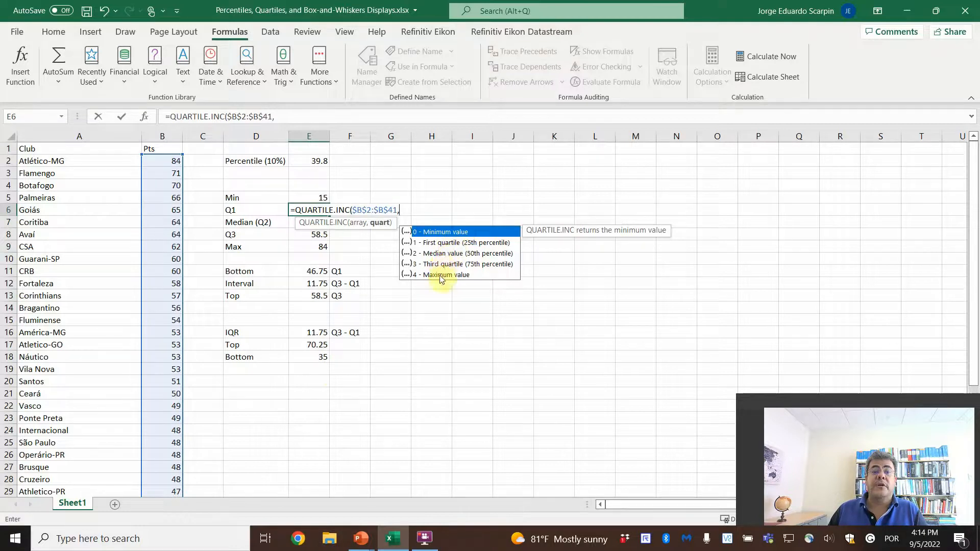
left_click(444, 244)
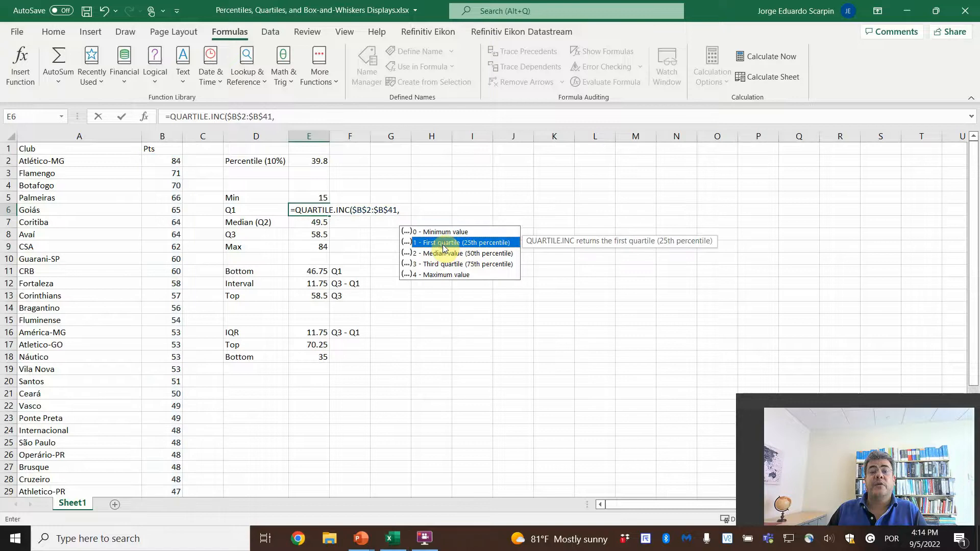
double_click(443, 247)
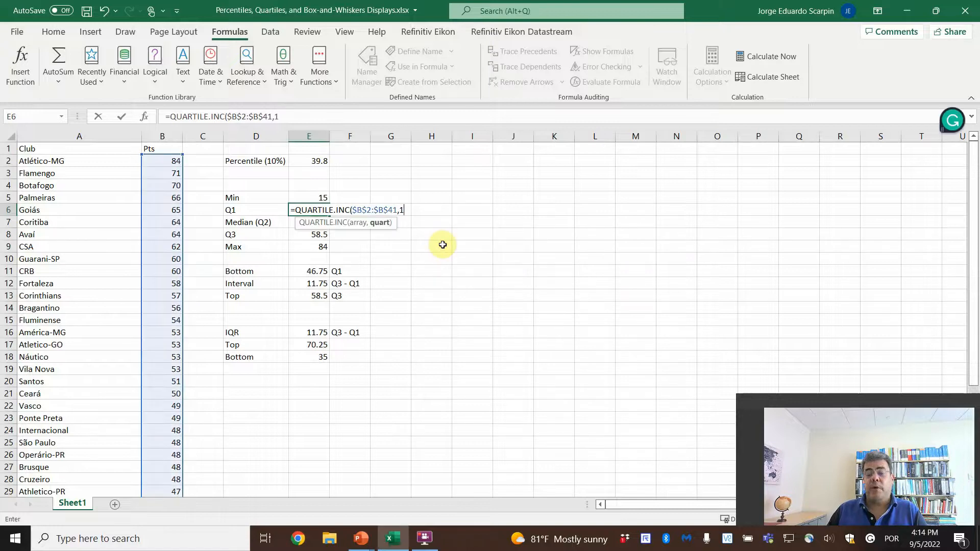
key("Return")
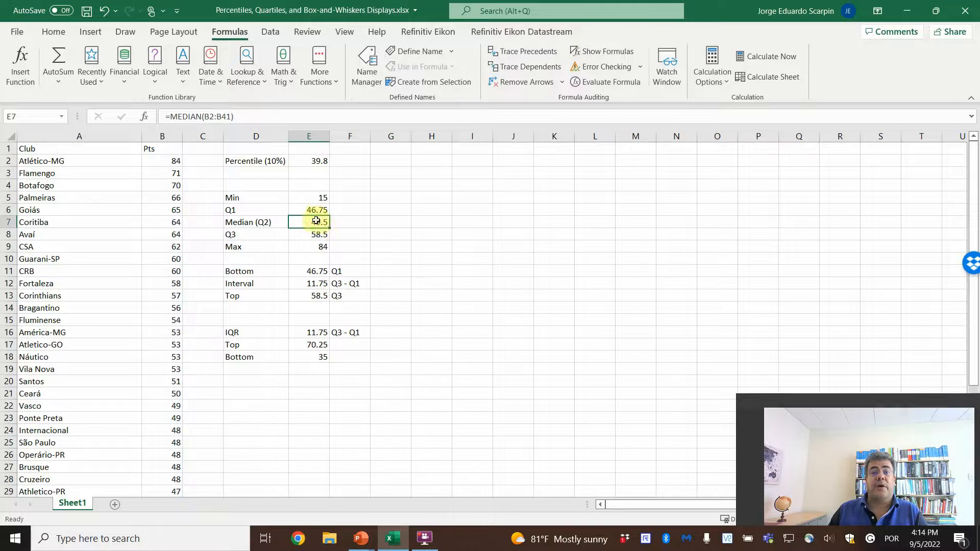
Move the median formula from E7 to F7, and fill E7 with a copy of the Q1 formula using quartile 2
left_click_drag(327, 227, 346, 226)
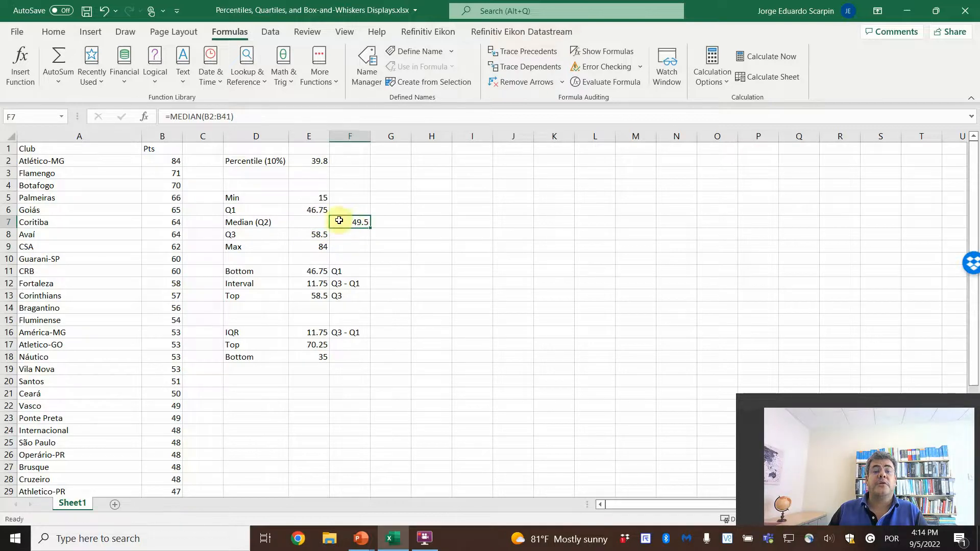
left_click(323, 210)
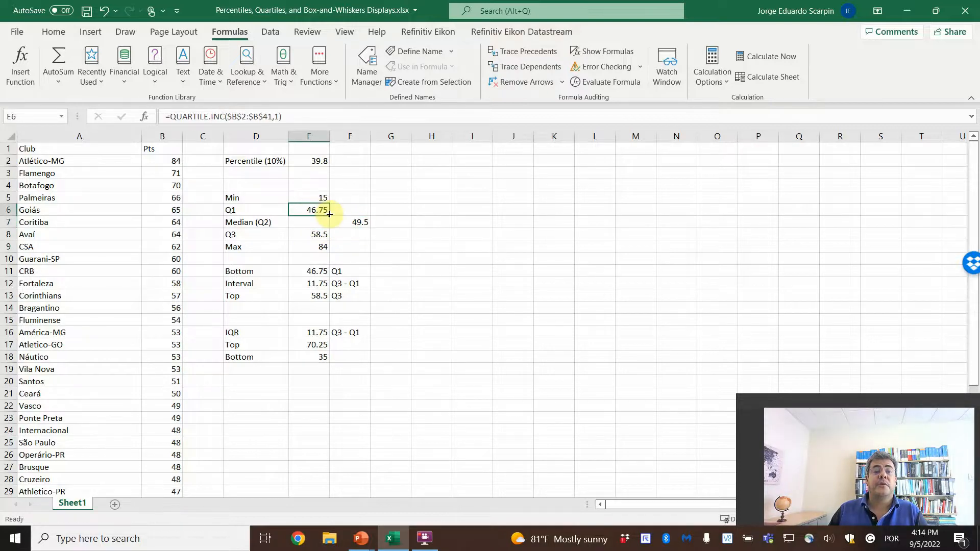
key("ctrl+c")
left_click(323, 221)
key("ctrl+v")
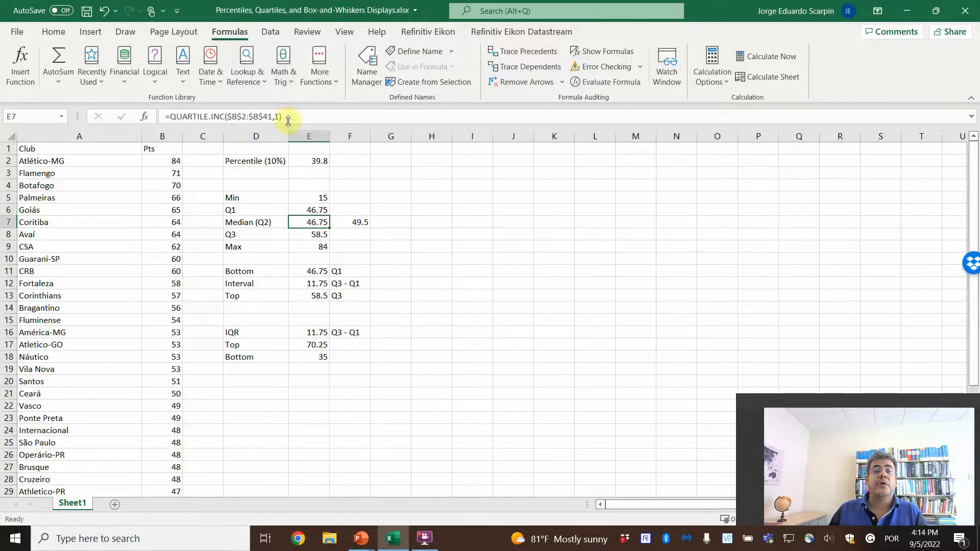
left_click(280, 117)
key("BackSpace")
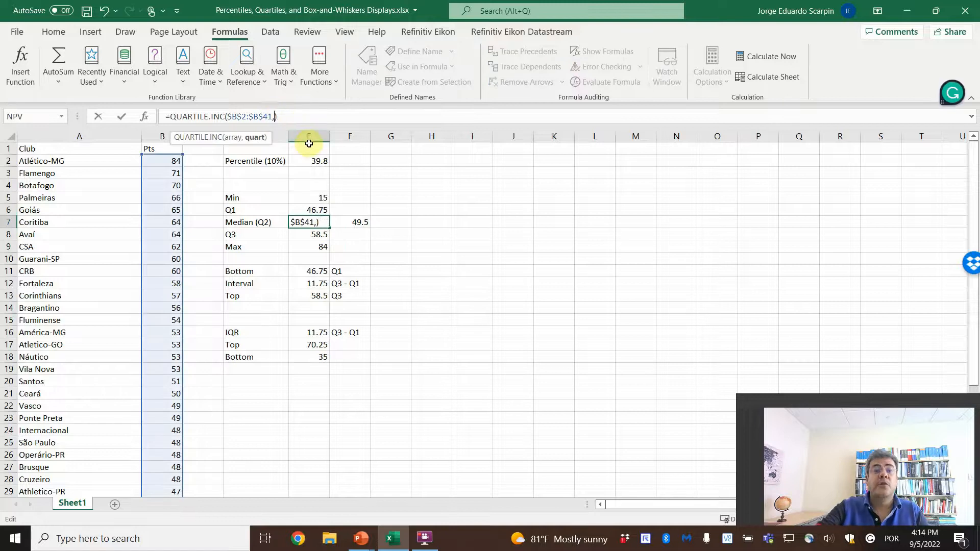
type("2")
key("Return")
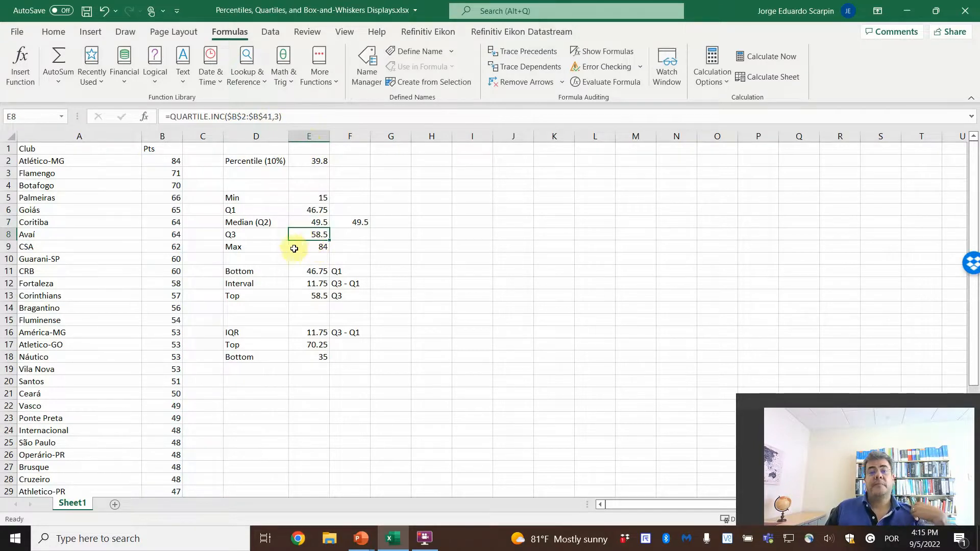
Highlight the Bottom, Interval and Top block in D11:F13, and check the interquartile range definition in the PowerPoint slide show before returning to Excel
left_click_drag(260, 271, 347, 294)
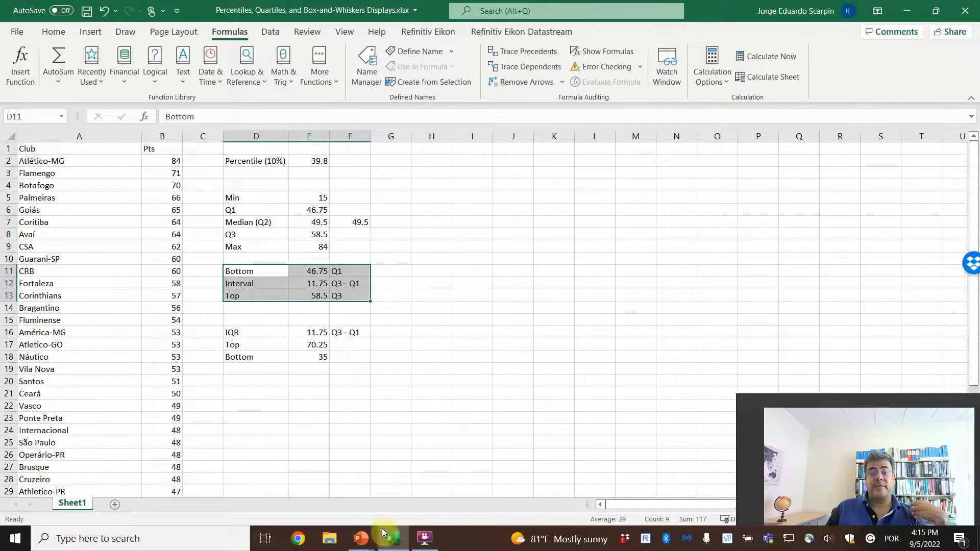
left_click(361, 538)
left_click(394, 492)
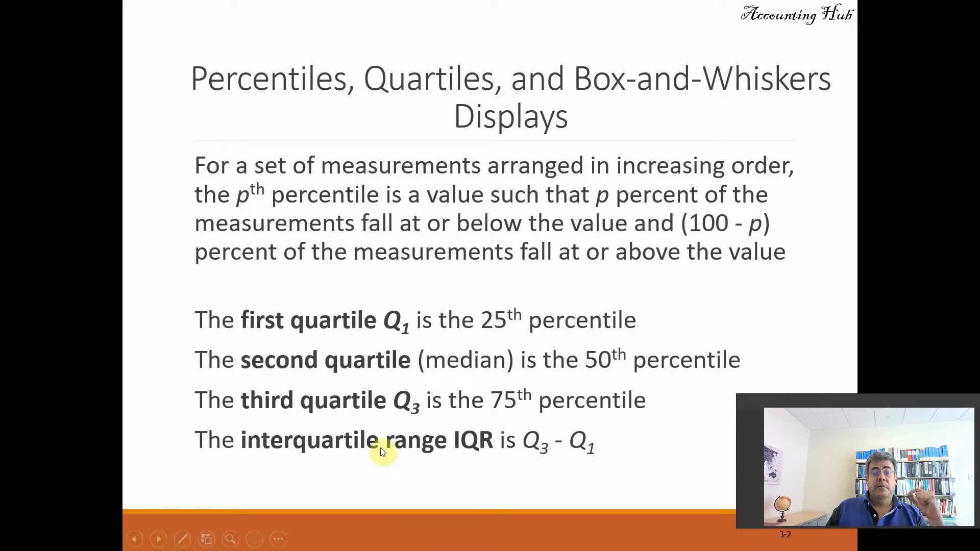
key("alt+Tab")
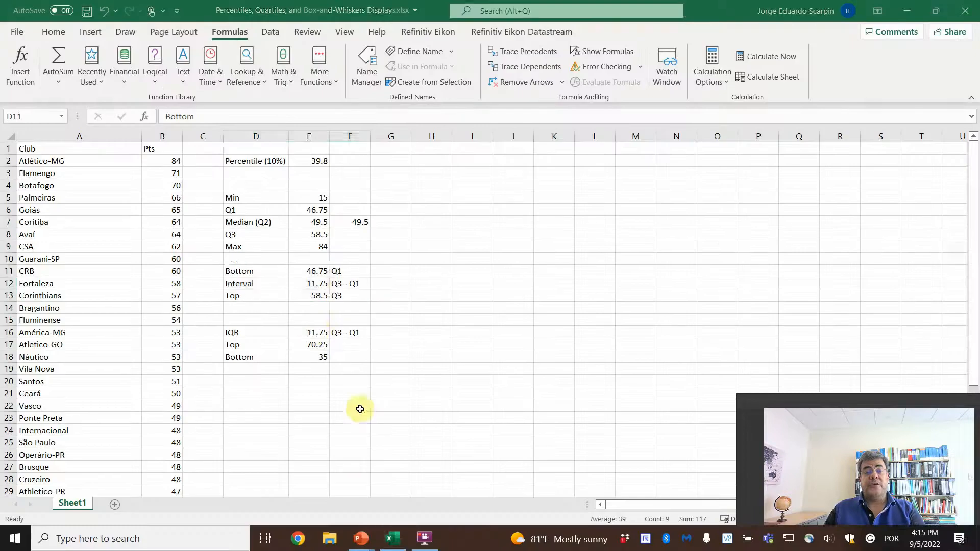
Calculate the IQR in cell E16 as Q3 minus Q1 with the formula =E8-E6
left_click(317, 332)
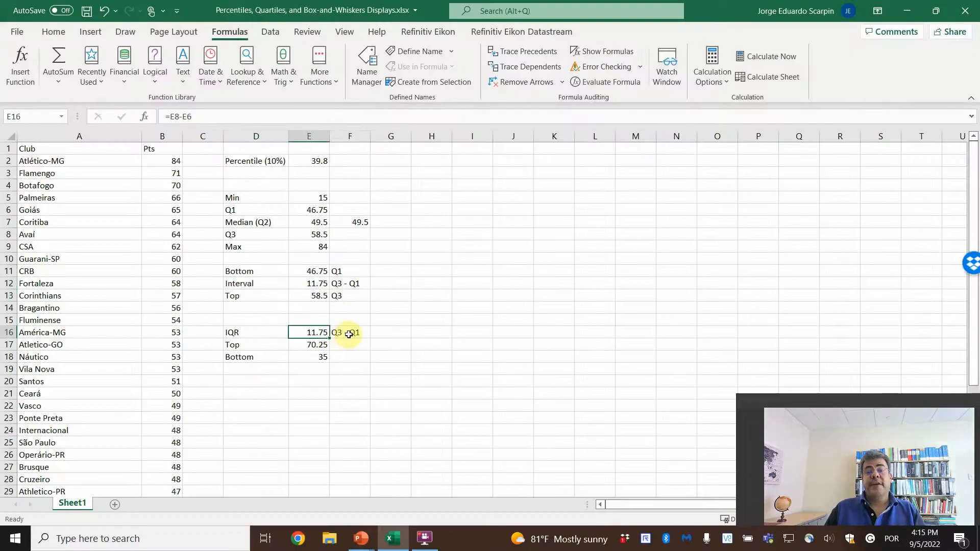
type("=")
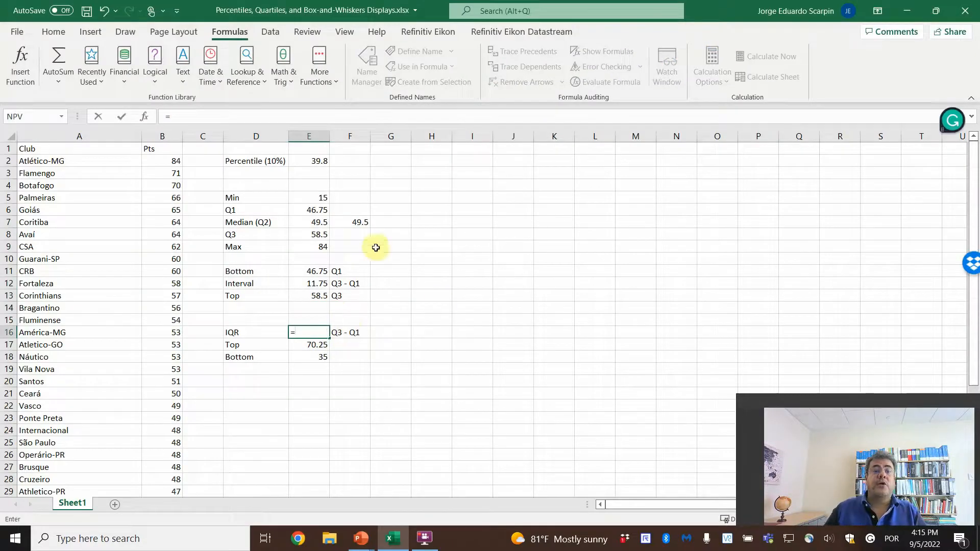
left_click(319, 235)
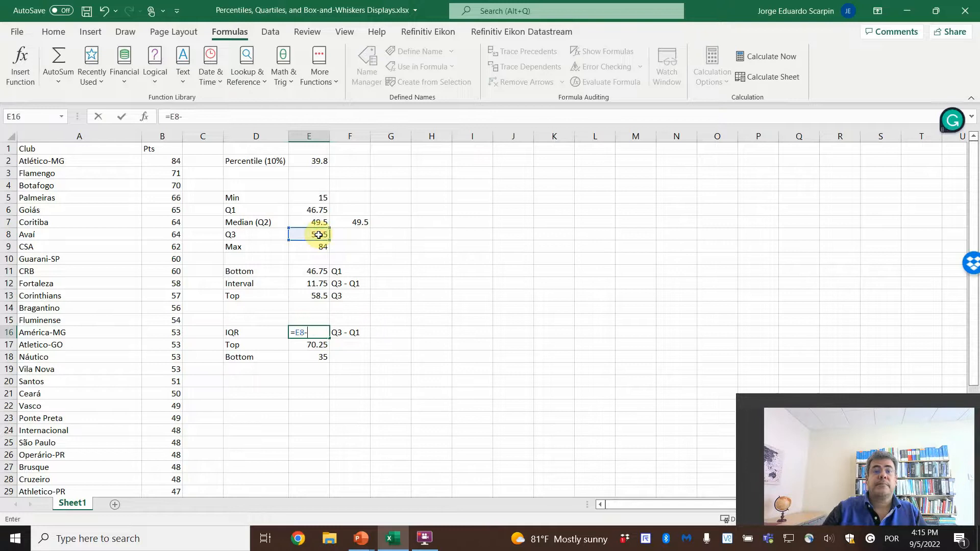
type("-")
left_click(315, 211)
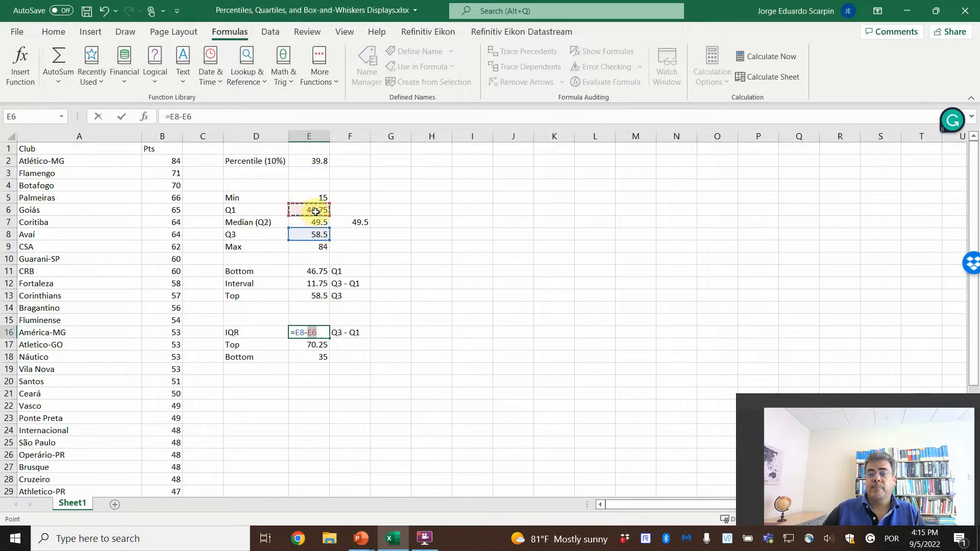
key("Return")
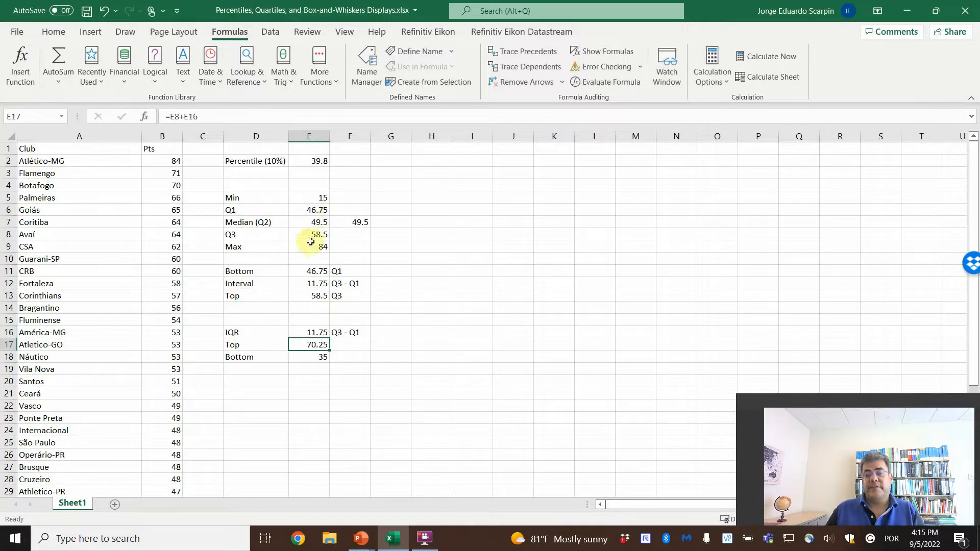
Show the Five Number Summary slide in the PowerPoint slide show and compare it with the summary values in the Excel workbook
mouse_move(368, 539)
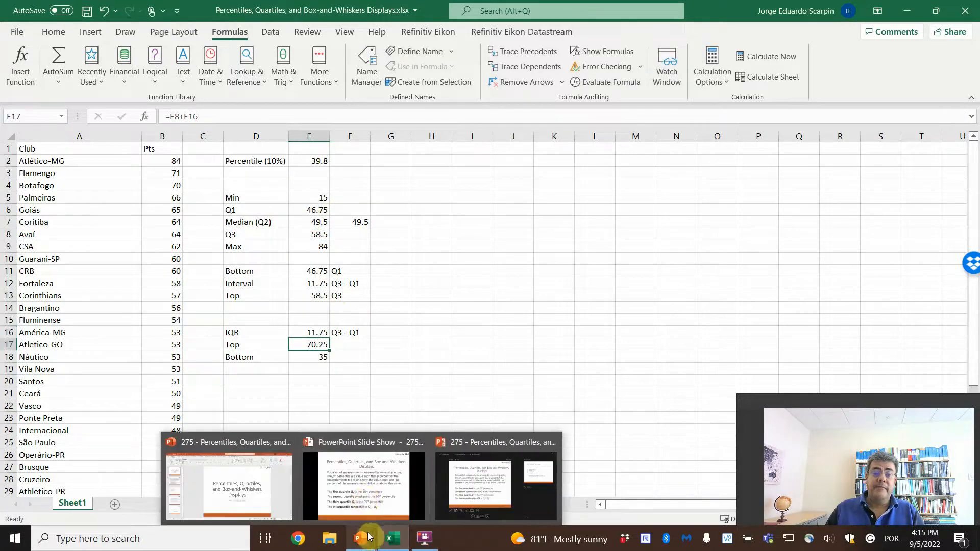
left_click(376, 482)
scroll(432, 362, "down", 1)
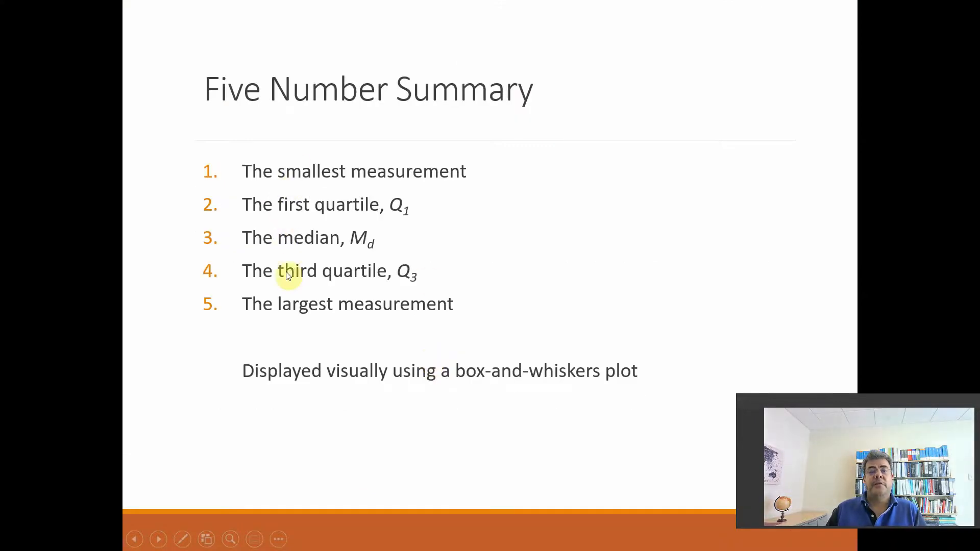
key("alt+Tab")
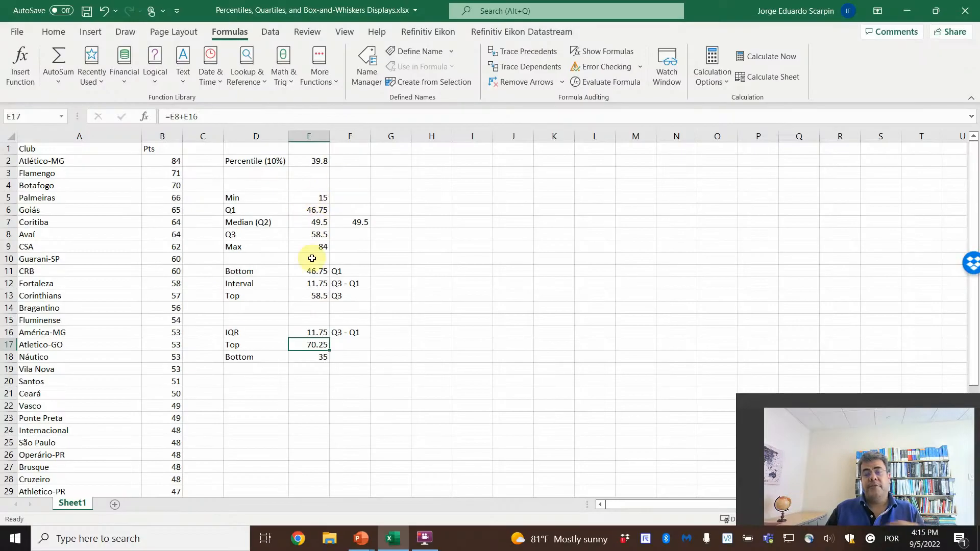
key("alt+Tab")
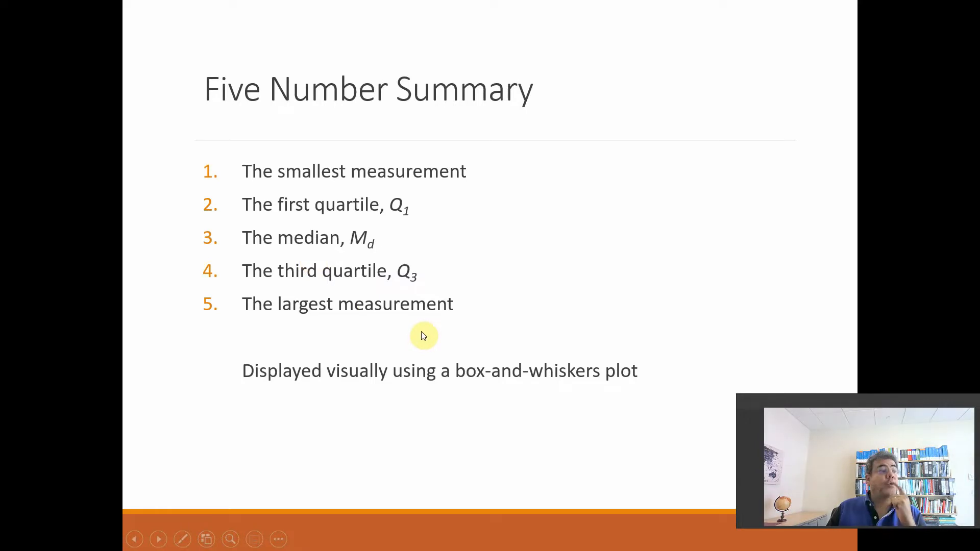
key("alt+Tab")
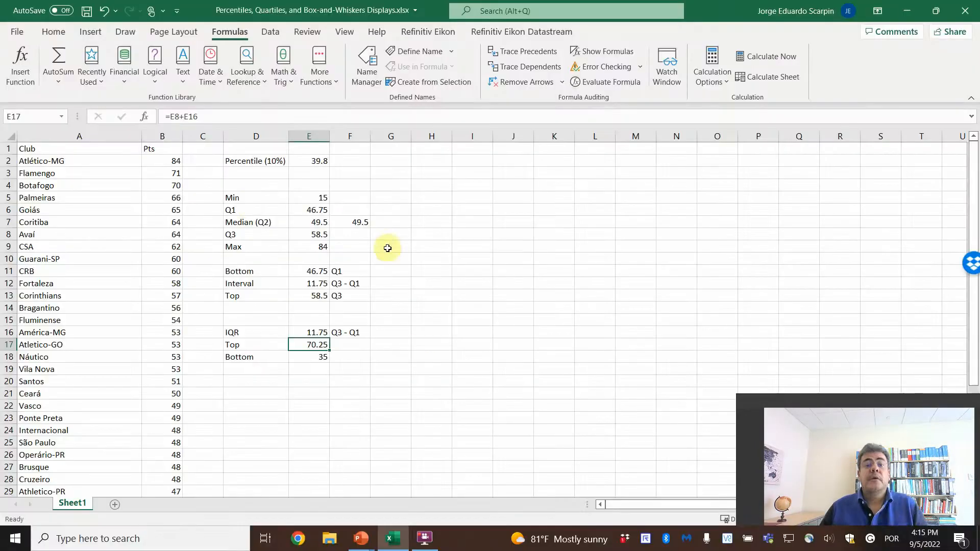
Insert a Box and Whisker chart of the clubs' points in B2:B41
left_click_drag(176, 161, 158, 529)
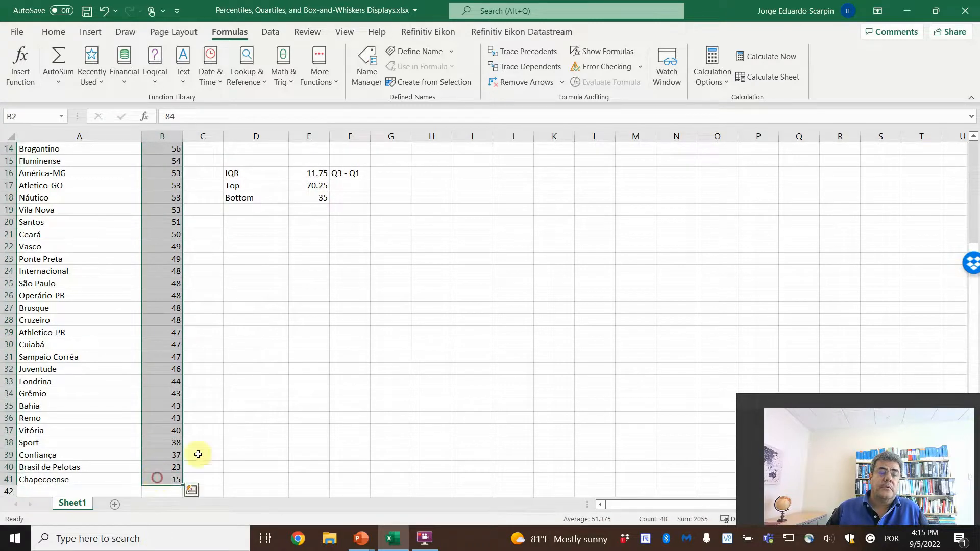
scroll(454, 304, "up", 5)
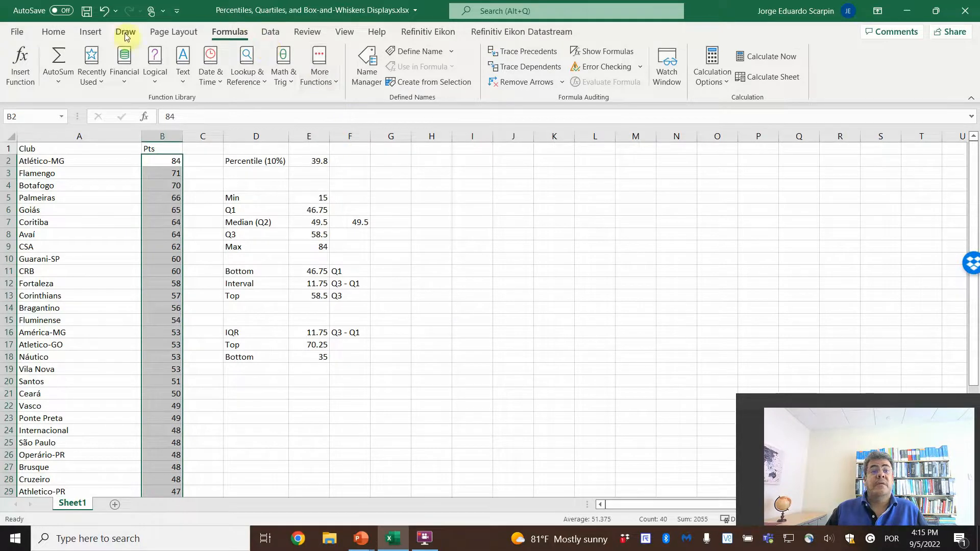
left_click(97, 32)
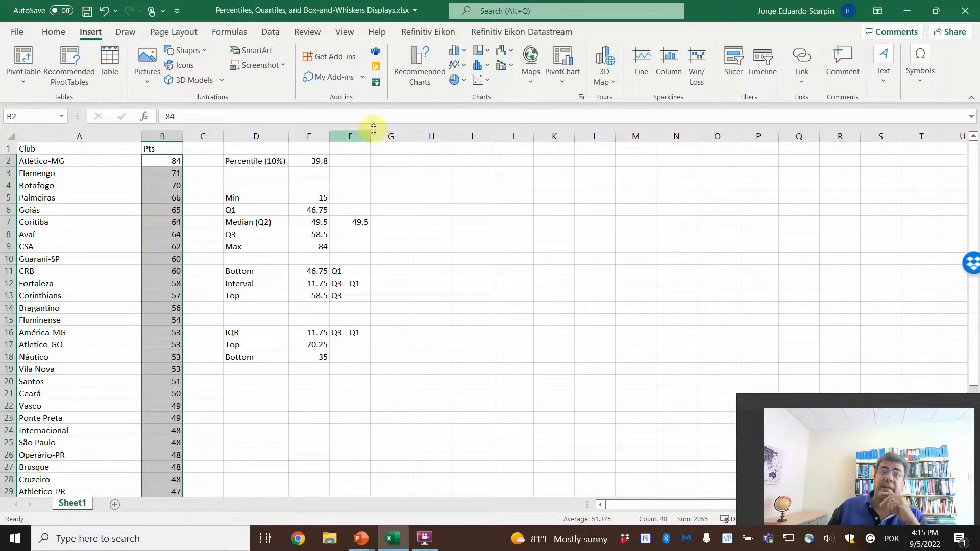
left_click(477, 70)
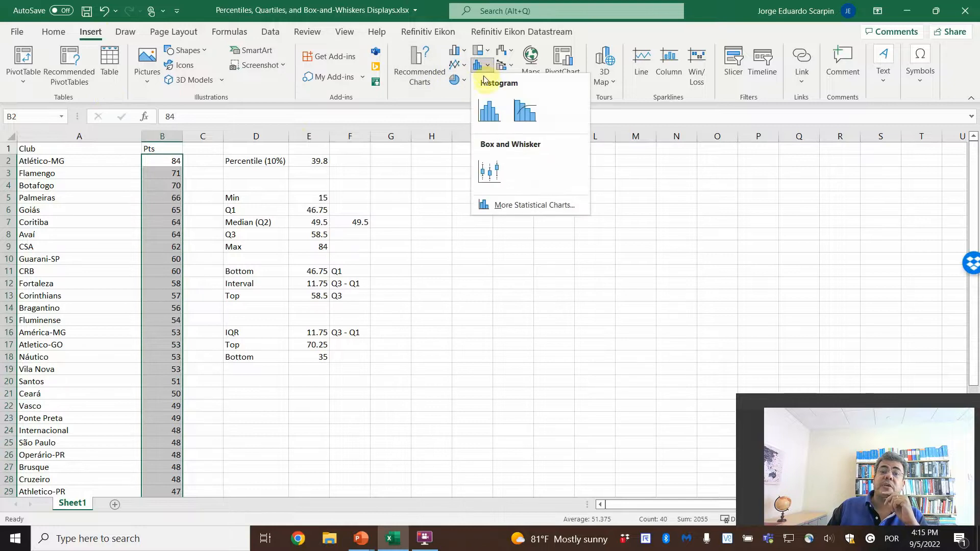
left_click(492, 170)
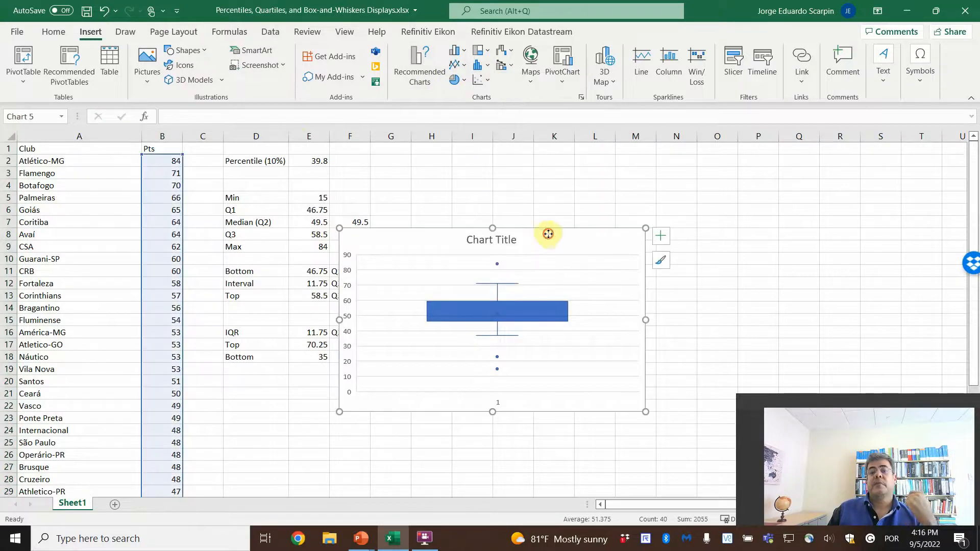
Move the box-and-whisker chart beside the summary values so it no longer covers them, and delete its chart title
left_click_drag(547, 234, 617, 162)
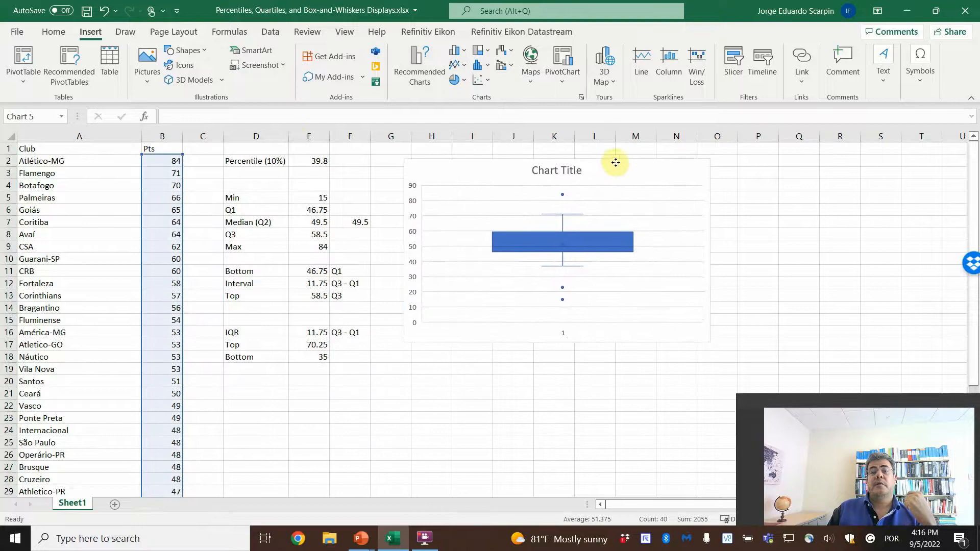
left_click(571, 171)
key("Delete")
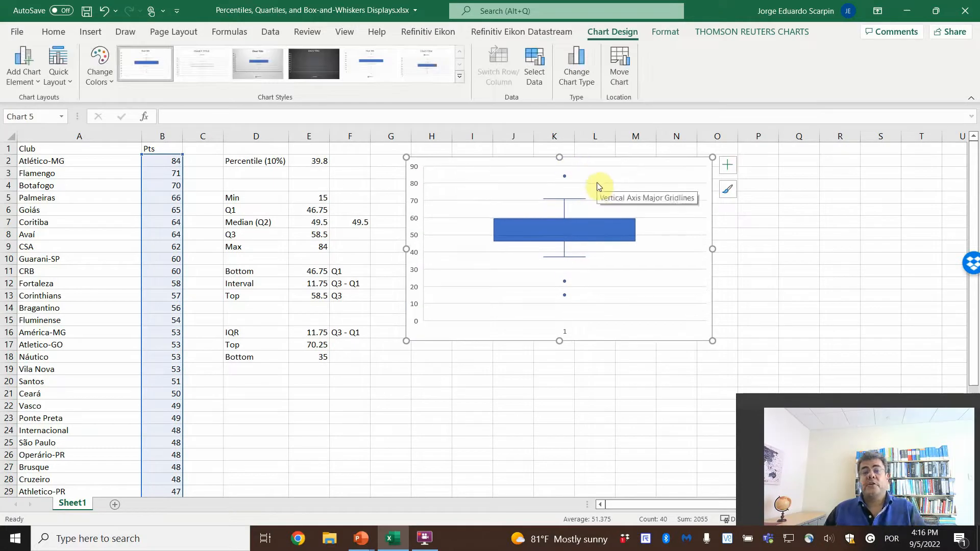
Set the quartile calculation of the box-and-whisker series to Inclusive median and close the series formatting
right_click(599, 226)
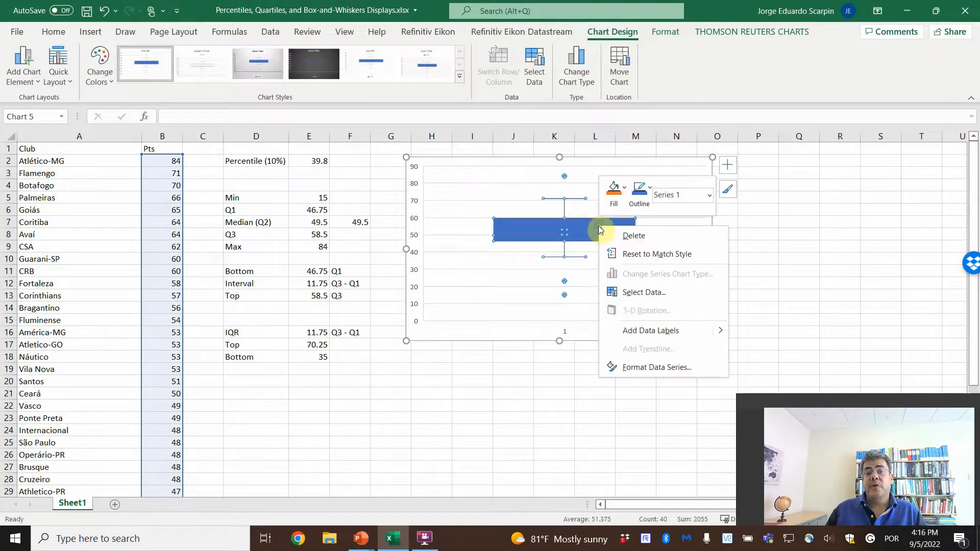
left_click(648, 367)
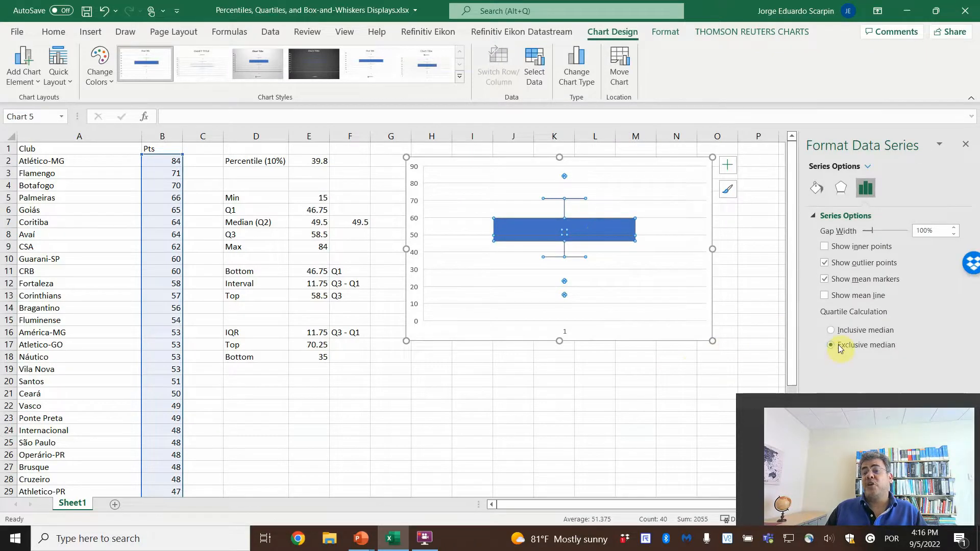
left_click(831, 330)
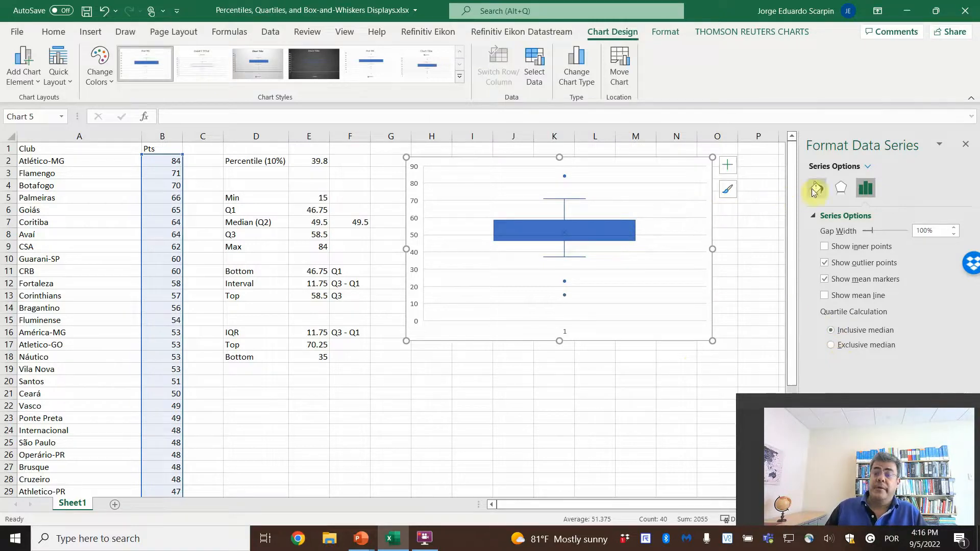
left_click(966, 145)
left_click(753, 241)
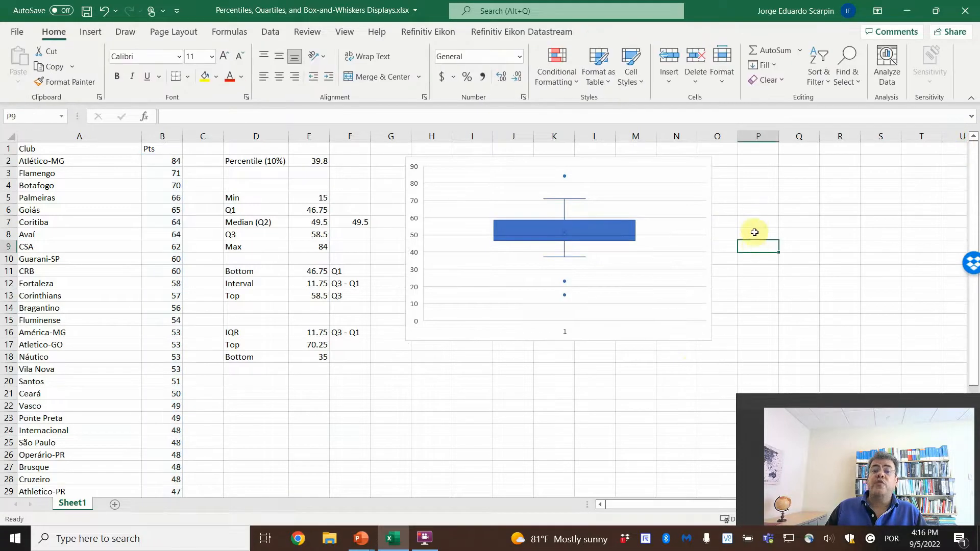
Compare the edges of the chart's box with the Bottom value in E11 and the quartile values in E6:E8
left_click(550, 240)
left_click(800, 282)
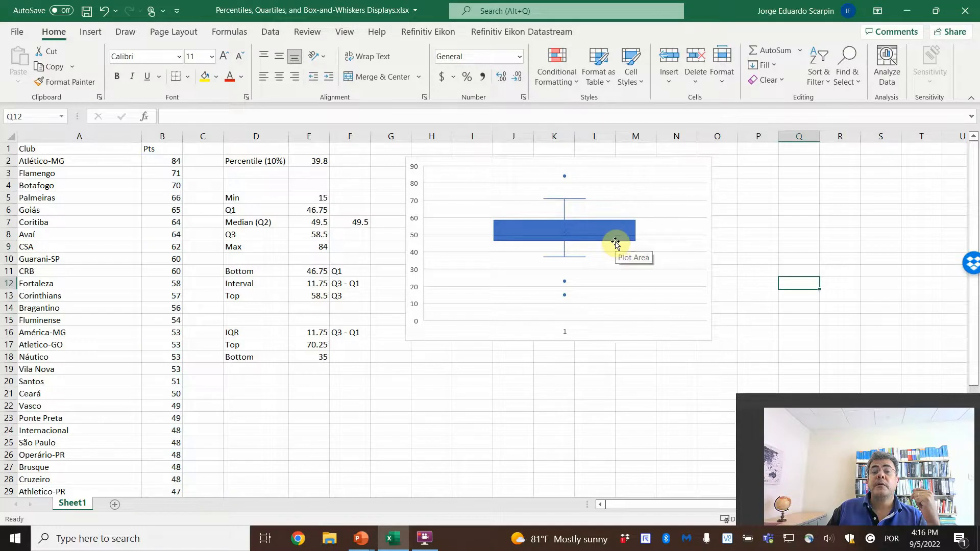
mouse_move(620, 244)
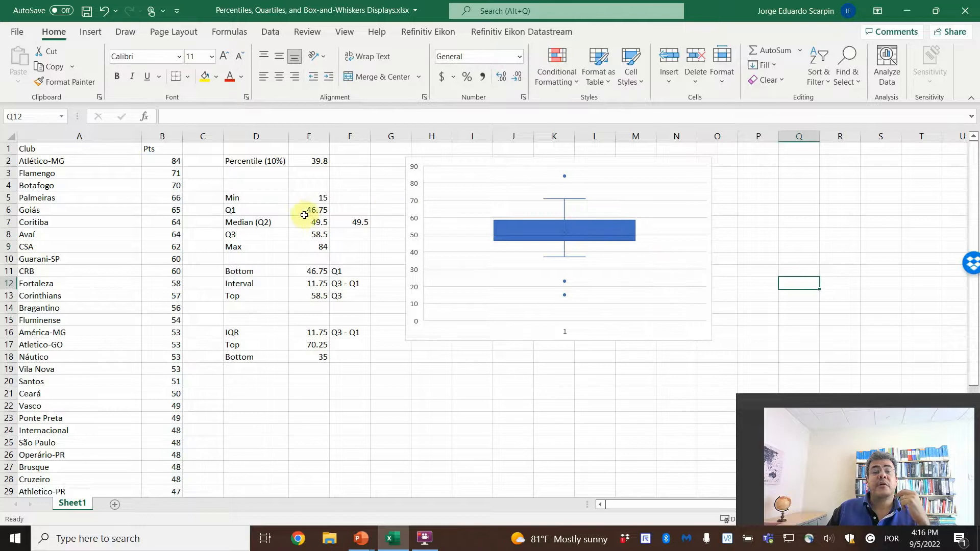
left_click(305, 275)
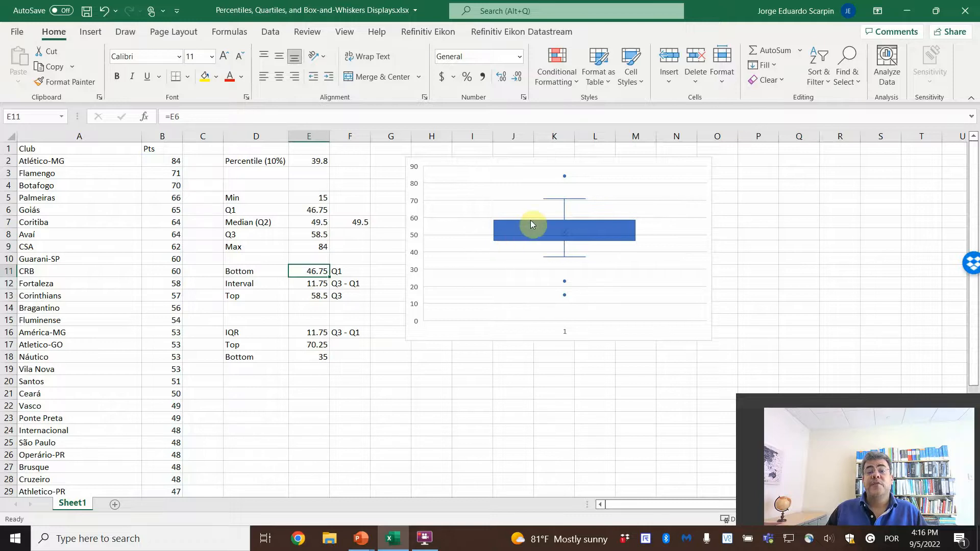
mouse_move(531, 221)
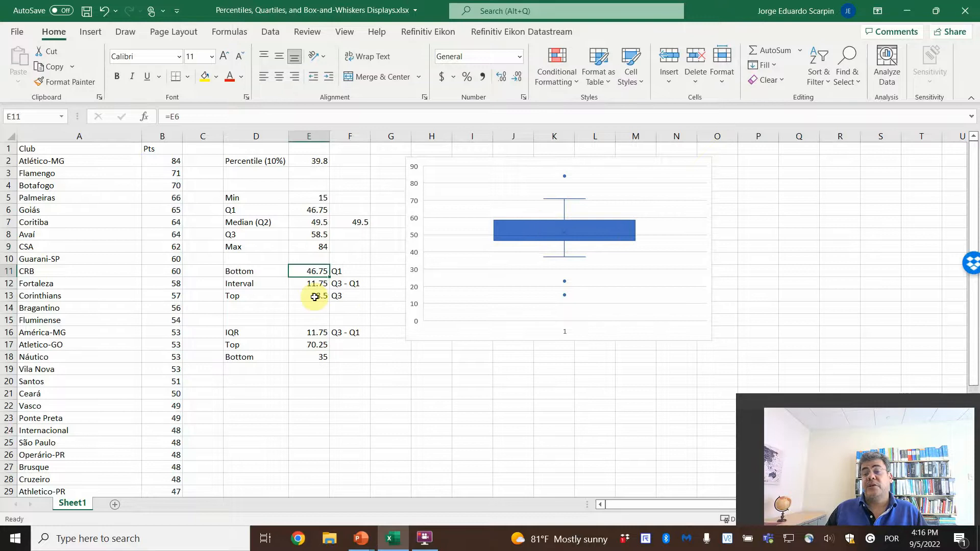
left_click(315, 216)
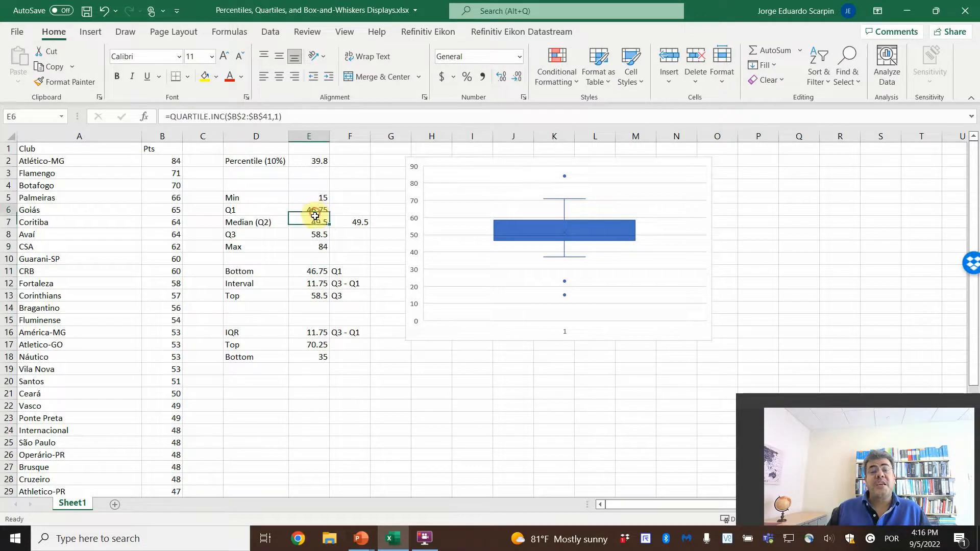
left_click_drag(315, 216, 315, 233)
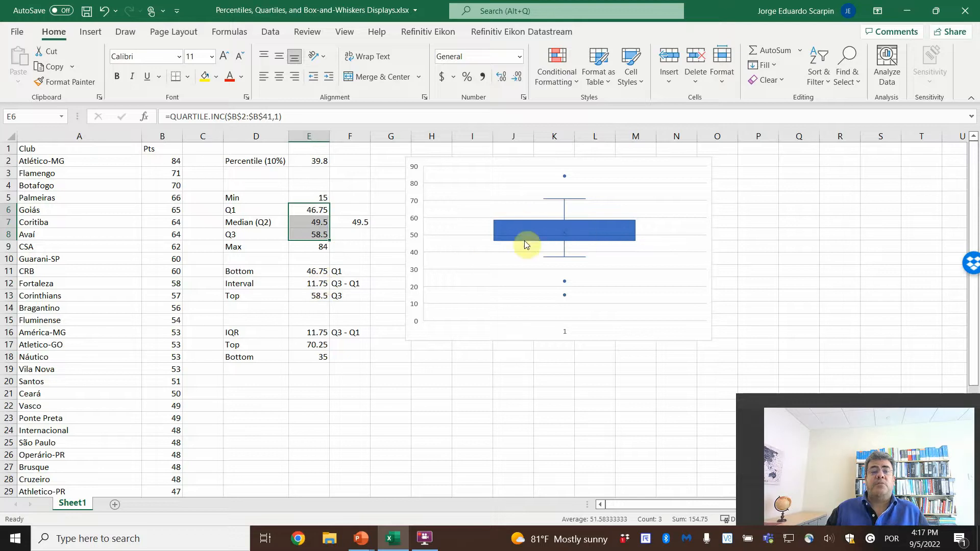
mouse_move(524, 241)
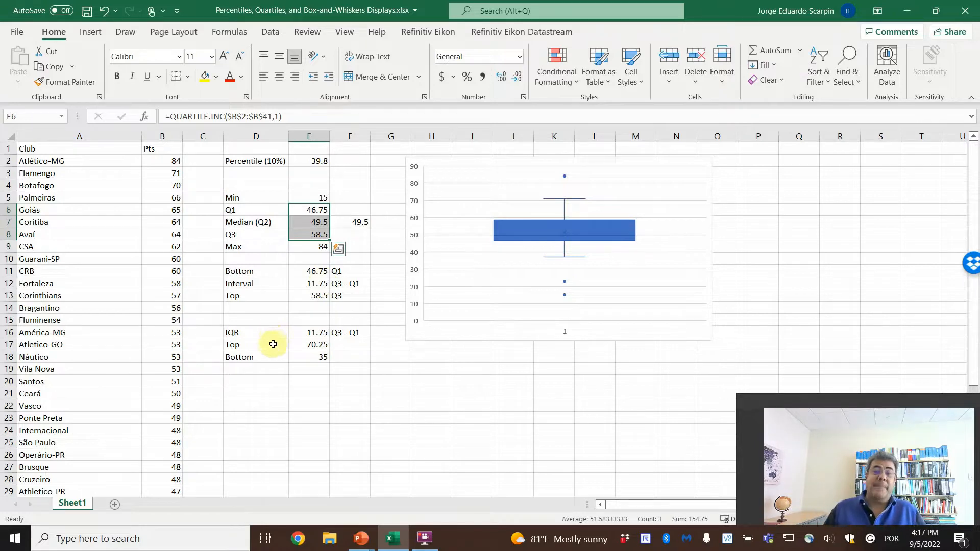
Calculate the Top limit in E17 as Q3 plus 1.5 times the IQR with the formula =E8+1.5*E16
left_click(312, 345)
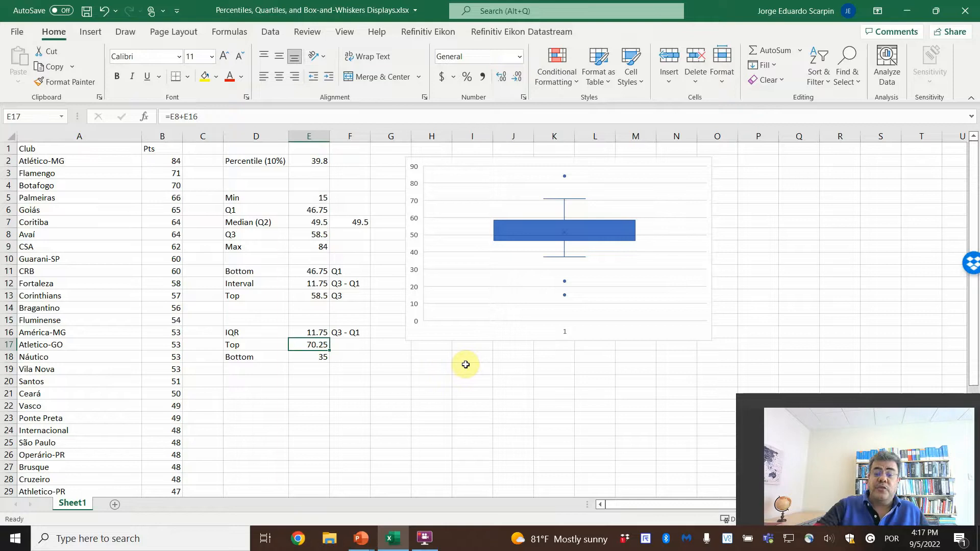
type("=")
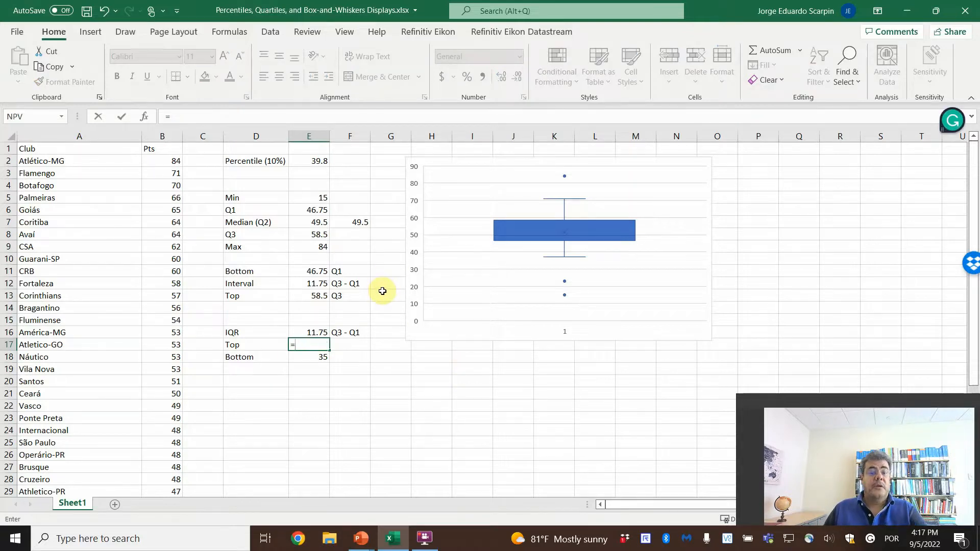
key("Escape")
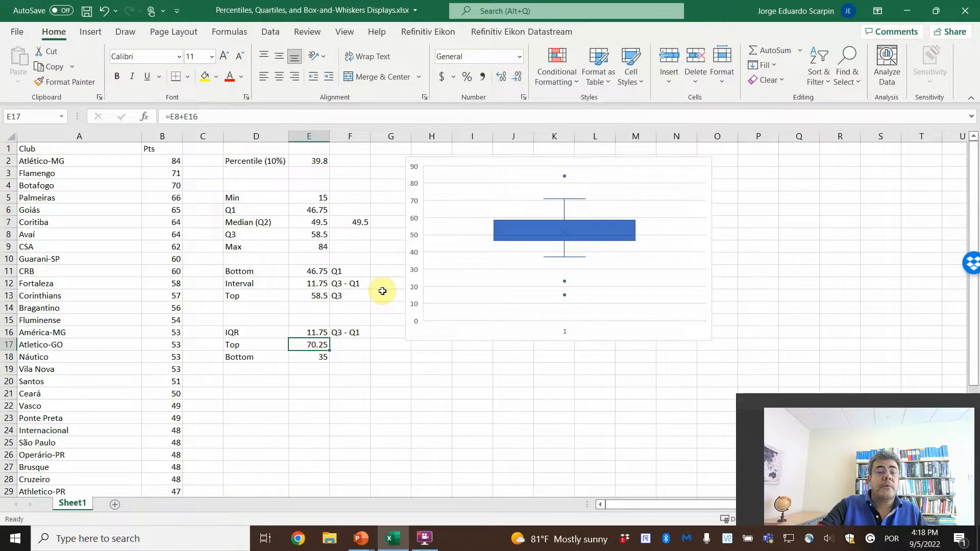
type("=")
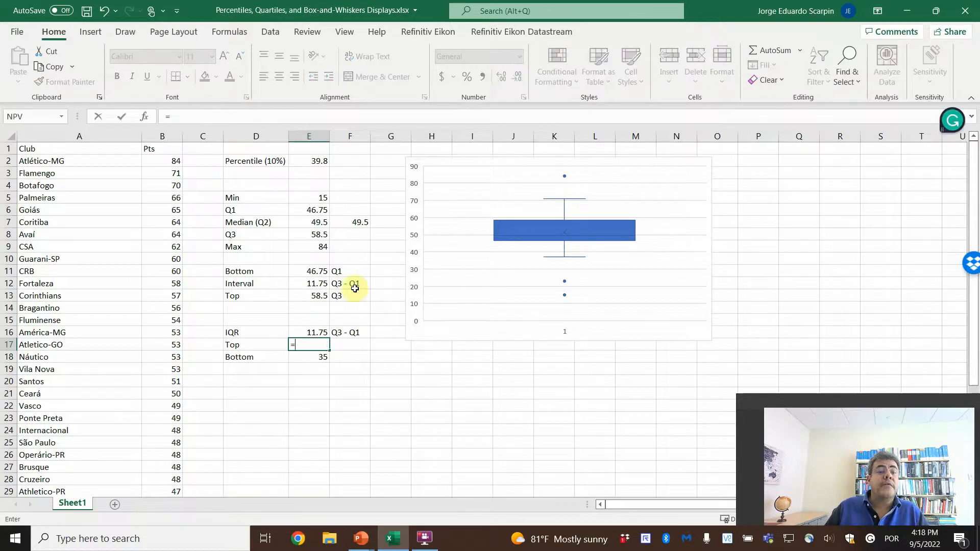
left_click(316, 235)
type("+")
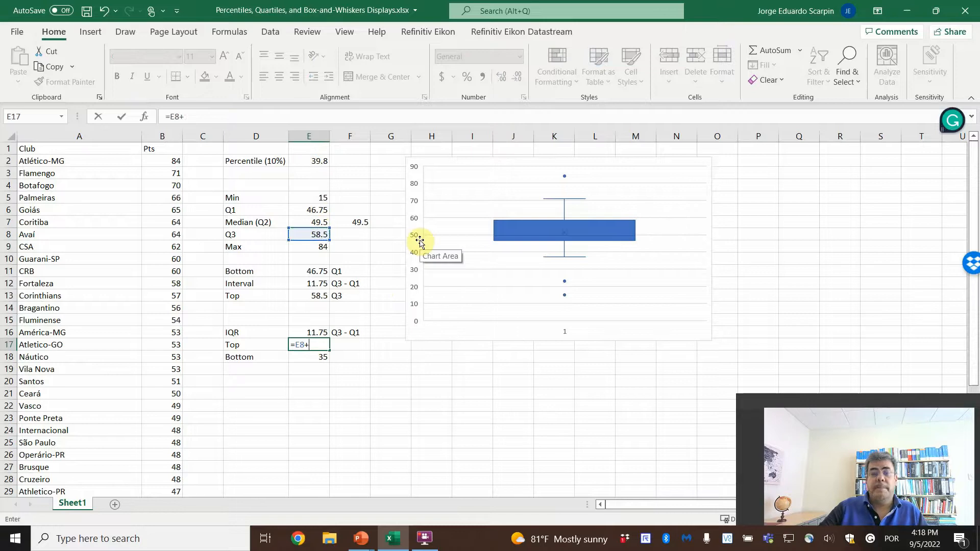
type("1.5")
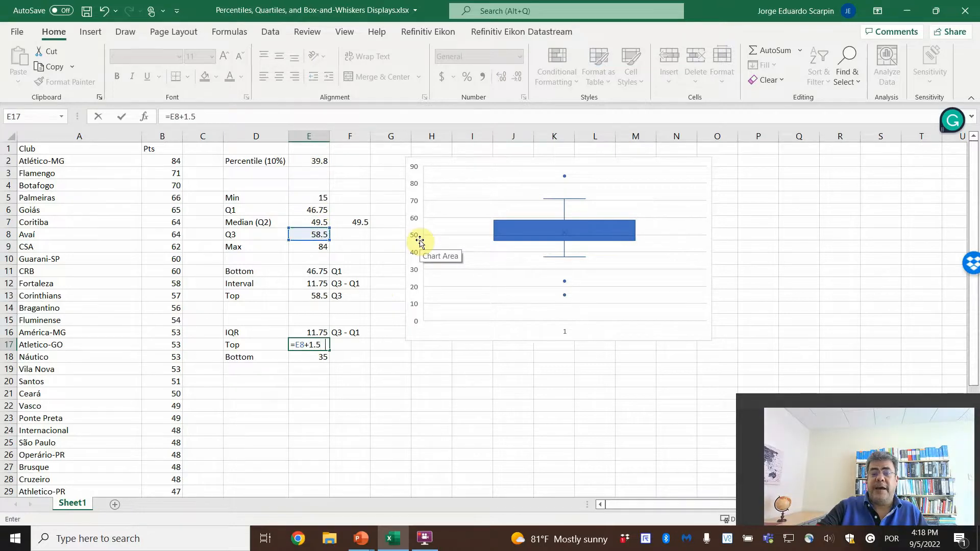
type("*")
left_click(315, 331)
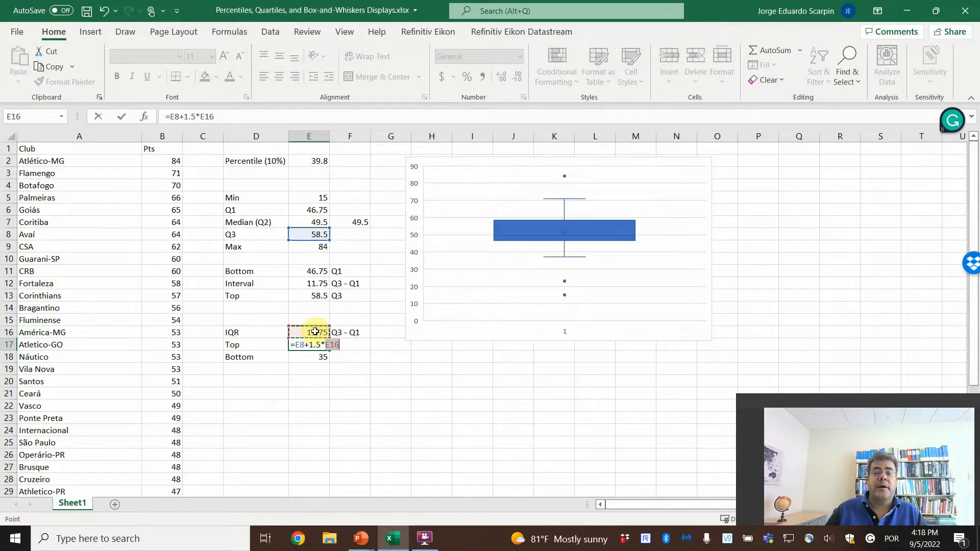
key("Return")
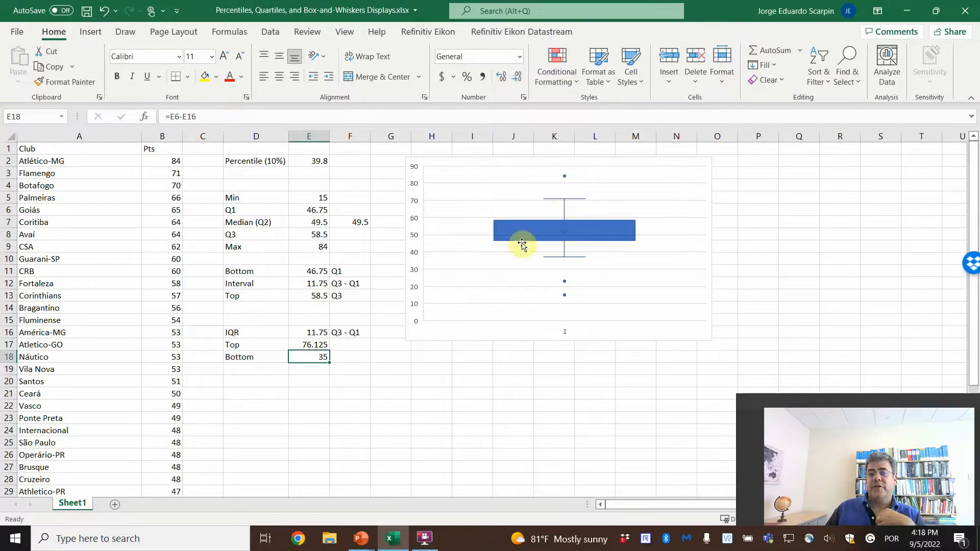
Calculate the Bottom limit in E18 as Q1 minus 1.5 times the IQR with the formula =E6-1.5*E16
type("=")
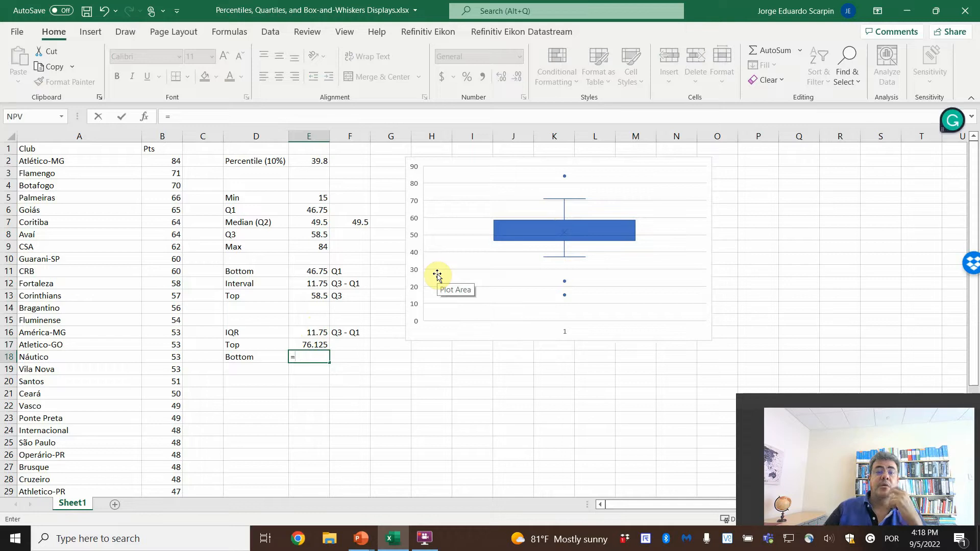
left_click(317, 211)
type("-1.5")
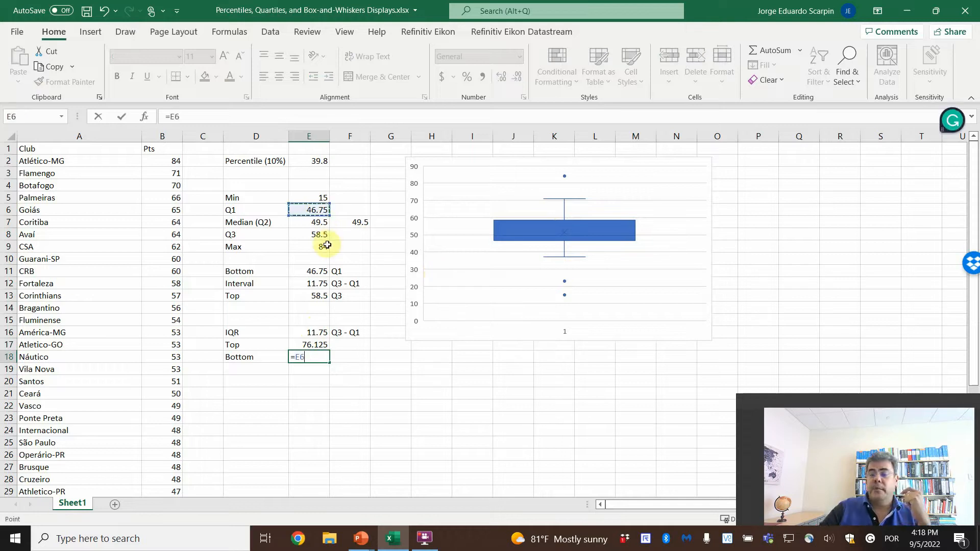
type("*")
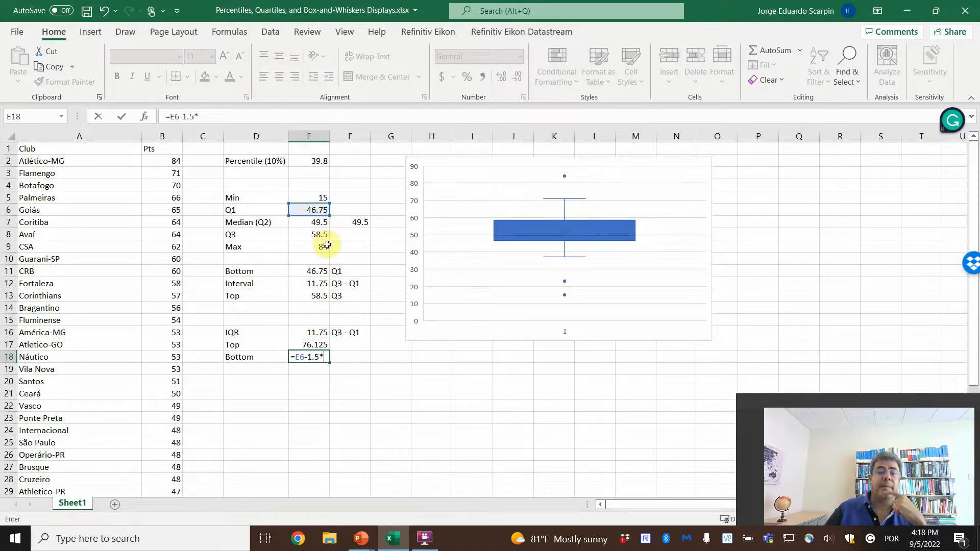
left_click(314, 333)
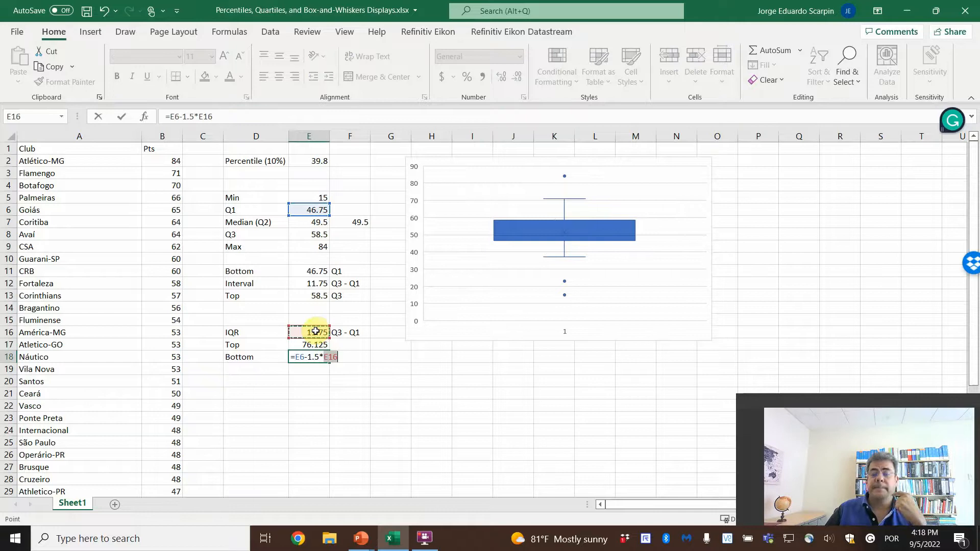
key("Return")
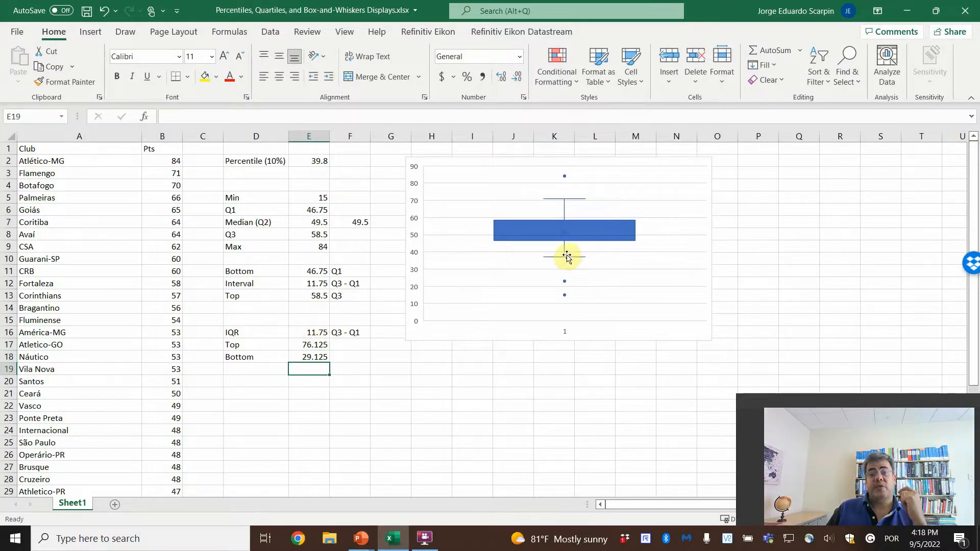
Check the chart's lower whisker and low outliers against the Bottom limit in E18 and the lowest points at the end of column B
mouse_move(564, 262)
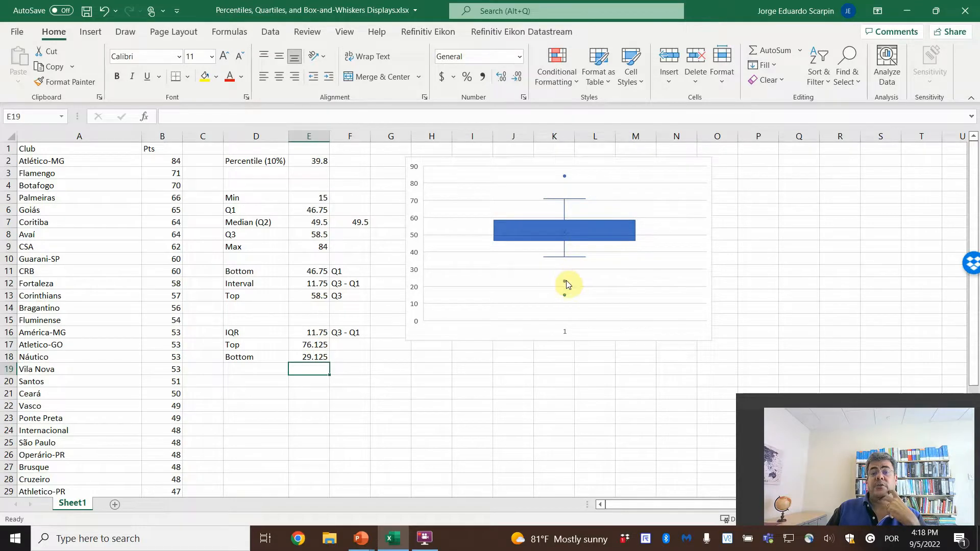
mouse_move(566, 281)
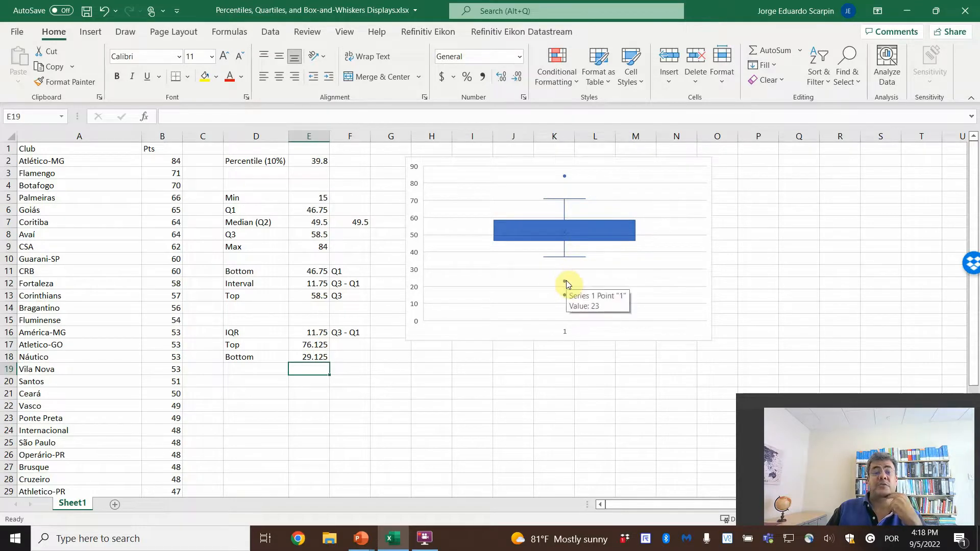
scroll(140, 447, "down", 2)
scroll(140, 447, "down", 4)
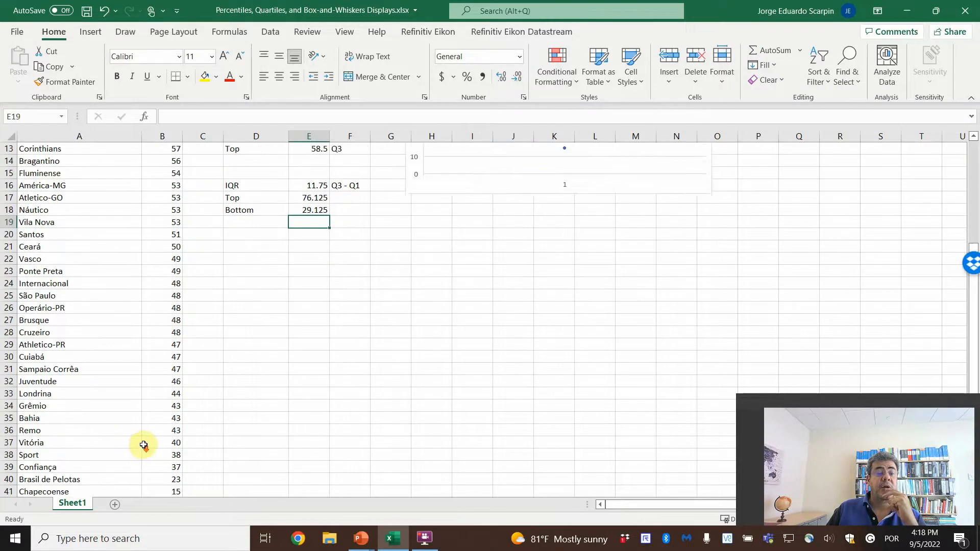
scroll(147, 442, "up", 5)
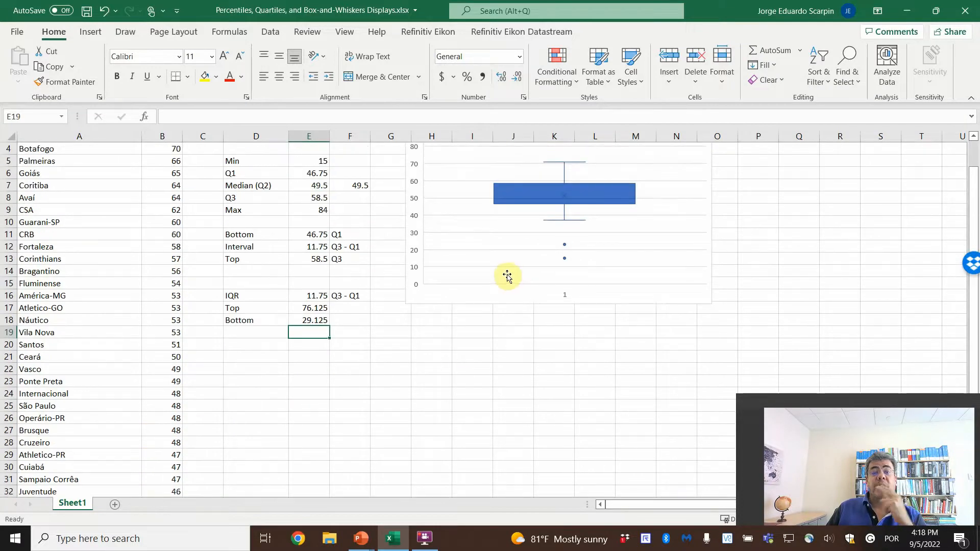
mouse_move(577, 223)
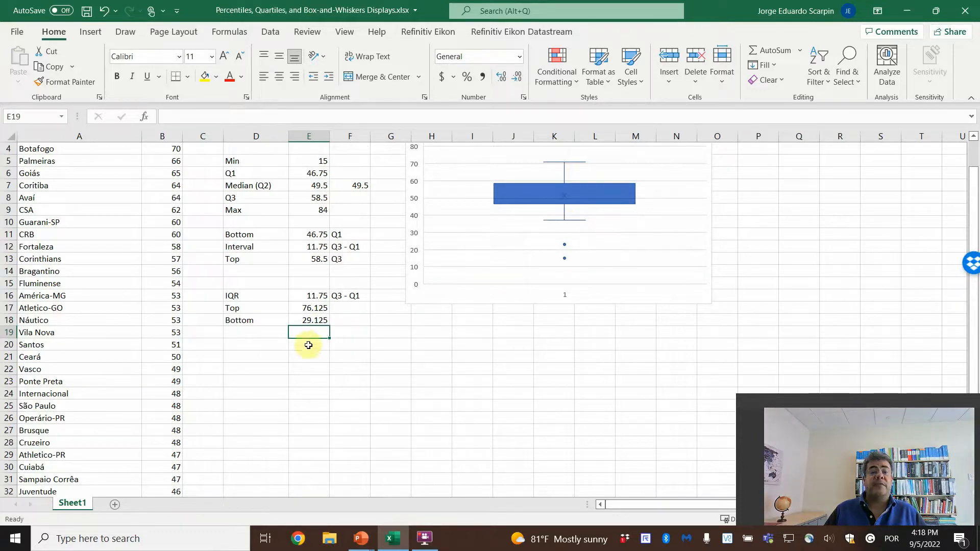
left_click(312, 320)
scroll(178, 395, "down", 3)
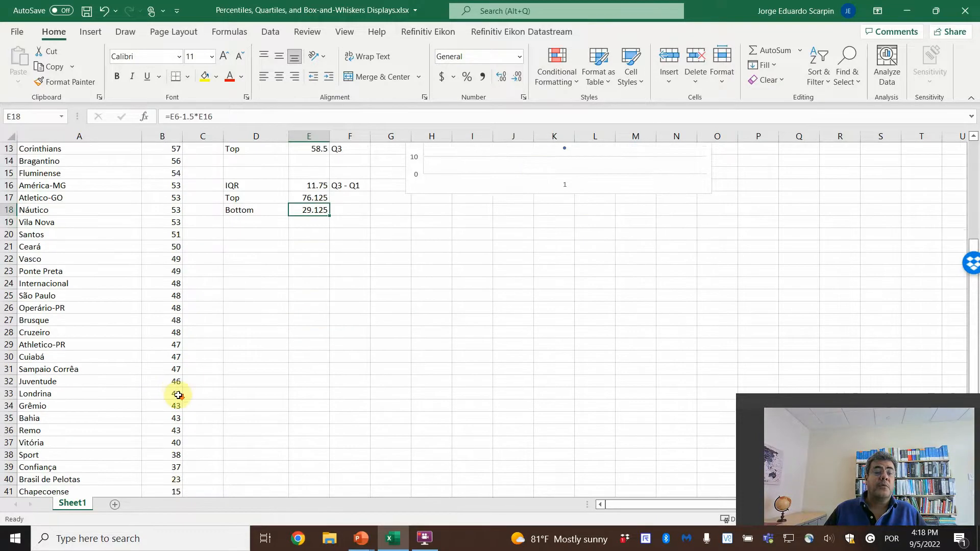
scroll(178, 395, "down", 2)
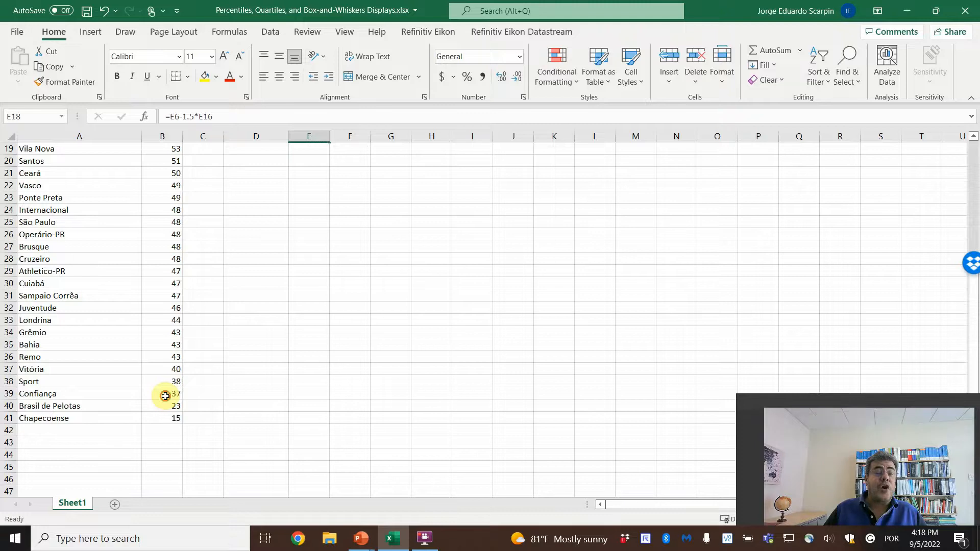
left_click(167, 396)
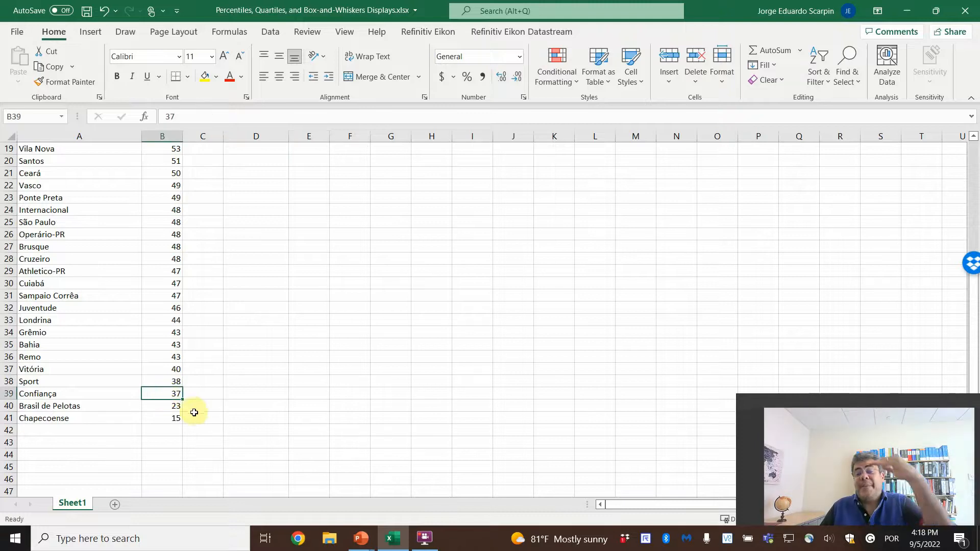
scroll(335, 335, "up", 5)
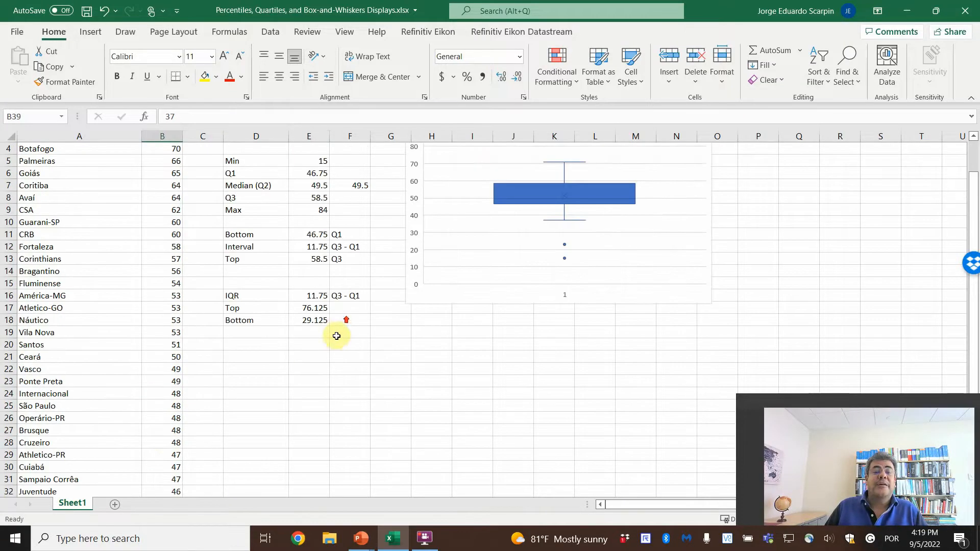
Highlight Confiança's points in B39 with a yellow fill
scroll(335, 341, "down", 4)
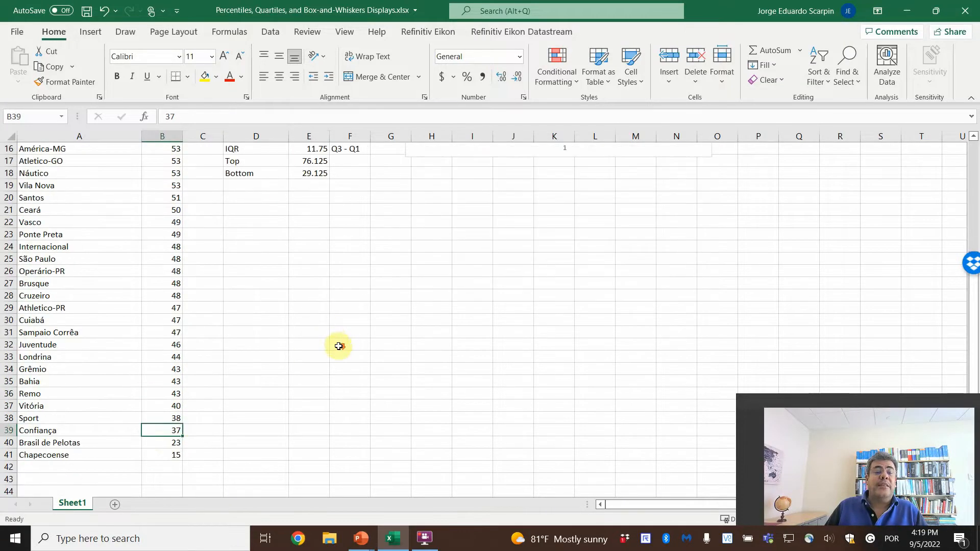
left_click(206, 80)
scroll(400, 339, "up", 3)
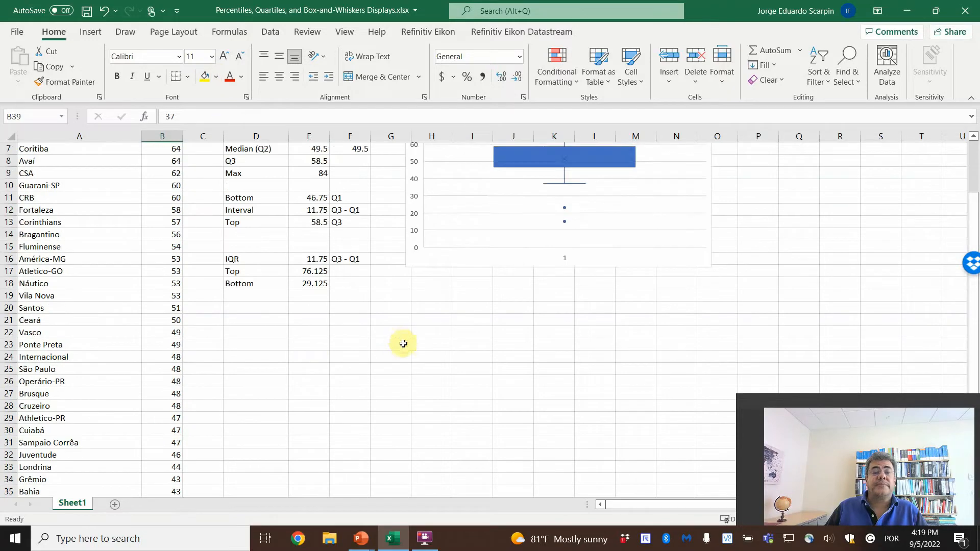
Link F18, beside the Bottom limit, to Confiança's points with the formula =B39 and fill the cell yellow
left_click(343, 270)
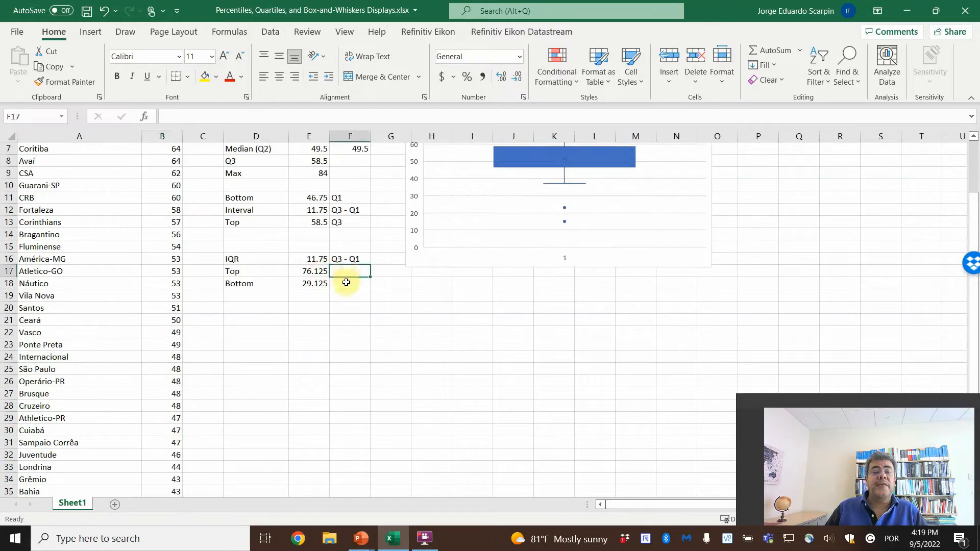
left_click(346, 284)
type("=")
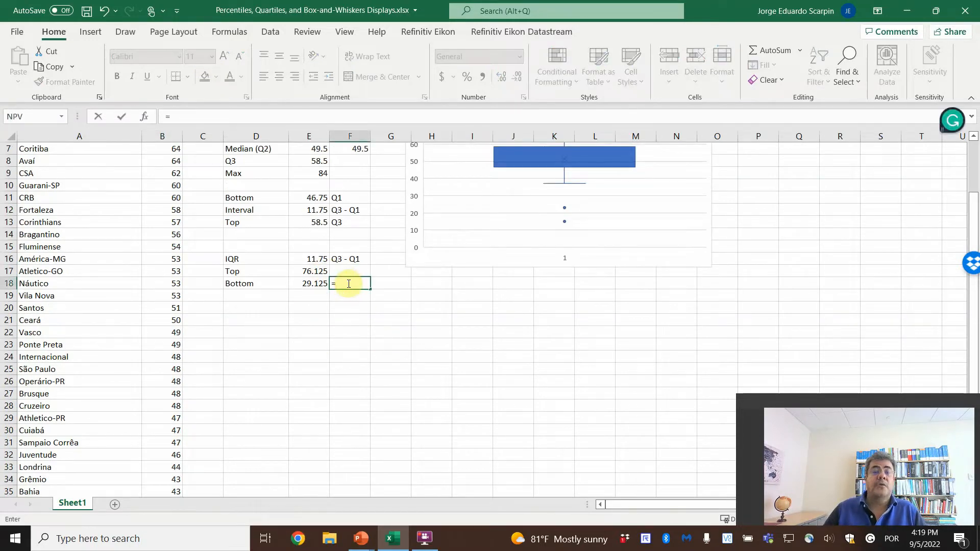
scroll(236, 379, "down", 4)
left_click(175, 394)
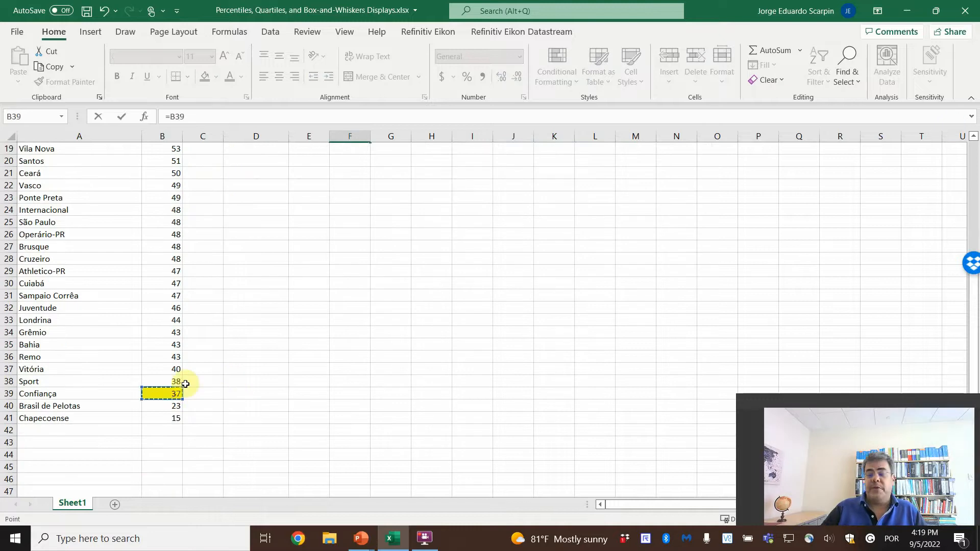
key("Return")
scroll(389, 344, "up", 4)
scroll(389, 344, "up", 1)
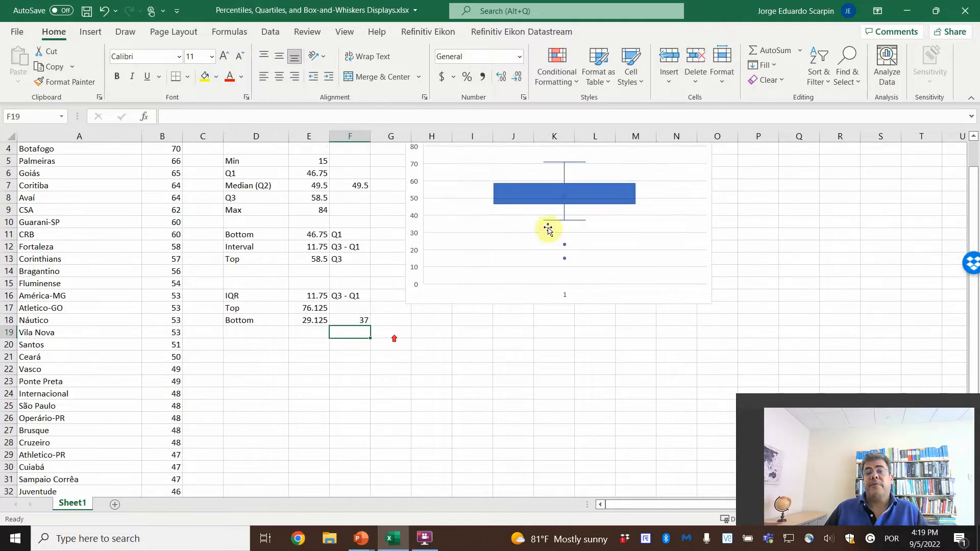
left_click(361, 319)
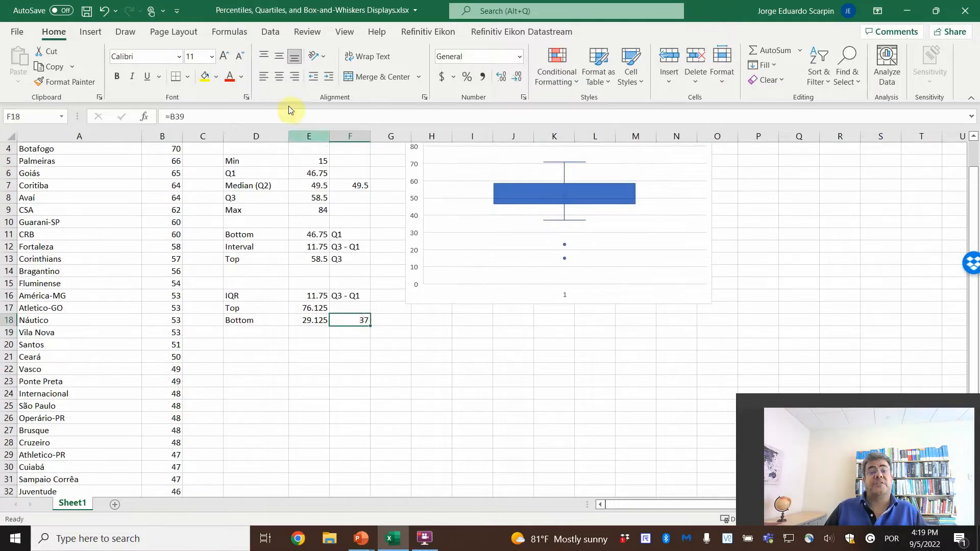
left_click(205, 77)
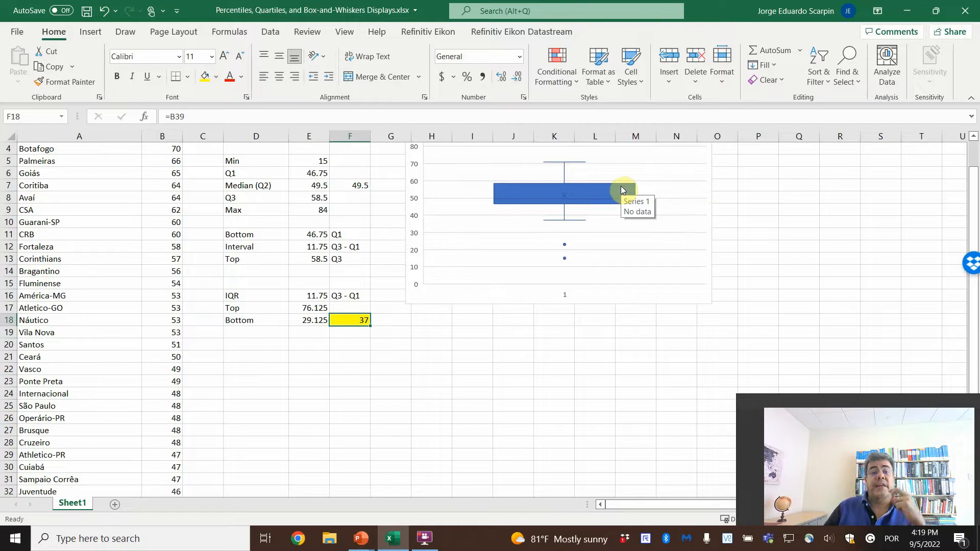
Highlight Flamengo's points in B3 with a light green fill
scroll(271, 273, "up", 1)
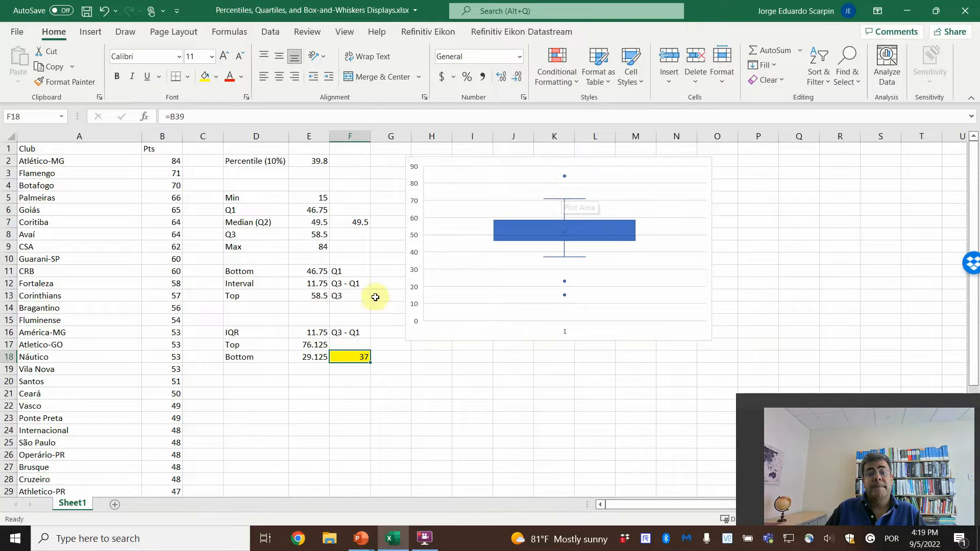
left_click(175, 172)
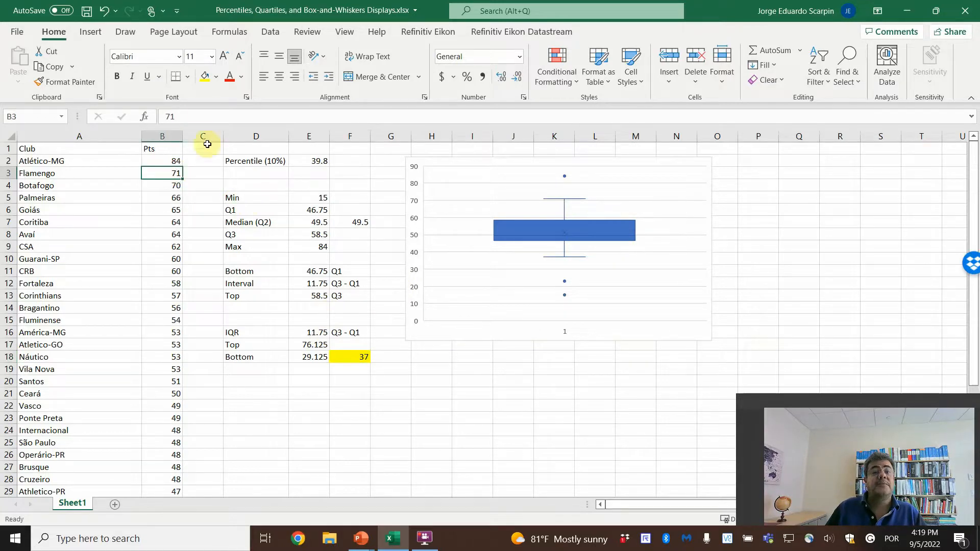
left_click(216, 76)
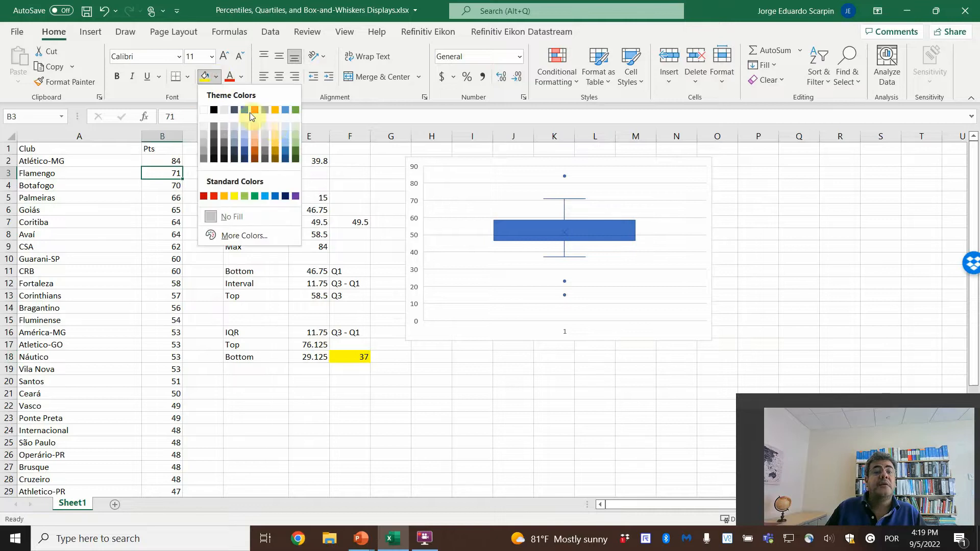
left_click(299, 130)
Link F17, beside the Top limit, to Flamengo's points with the formula =B3 and fill the cell light green
left_click(358, 345)
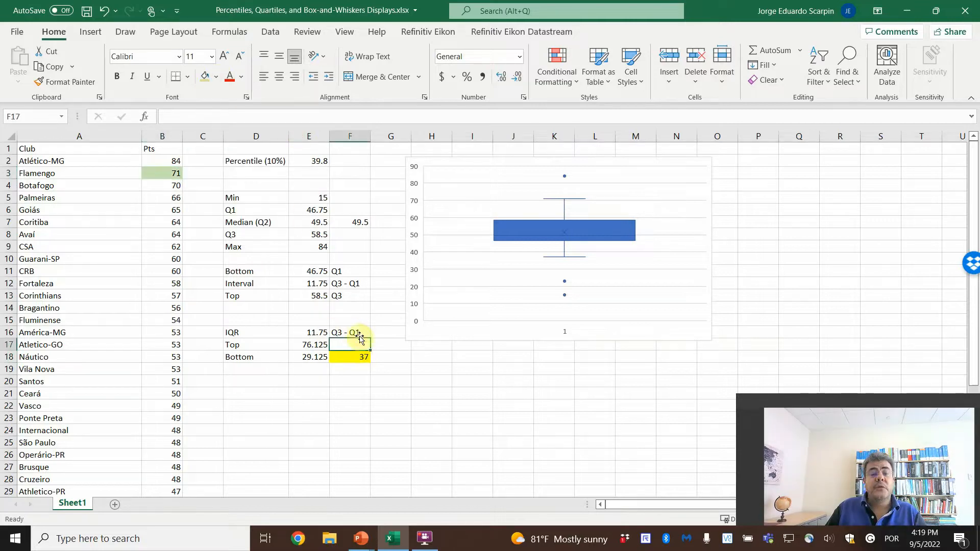
type("=")
left_click(163, 173)
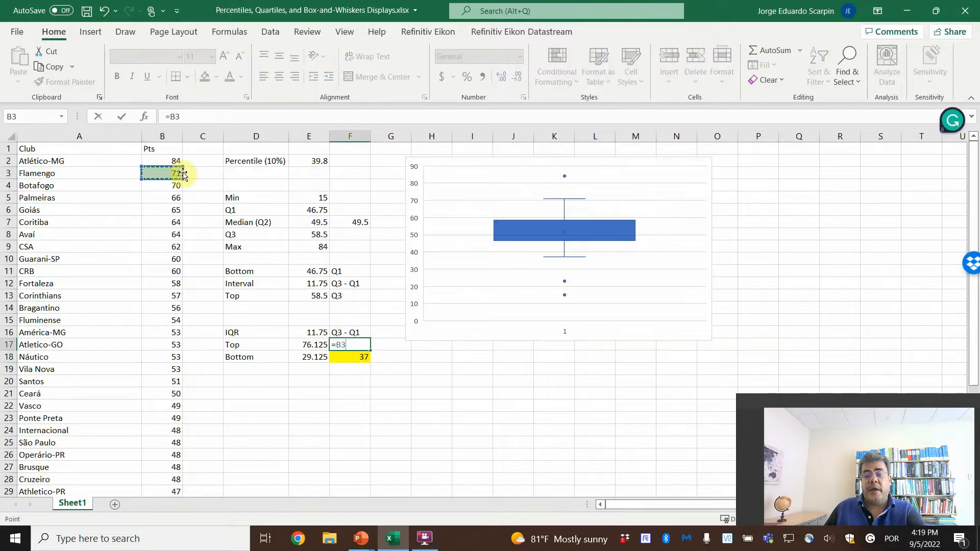
key("Return")
left_click(360, 345)
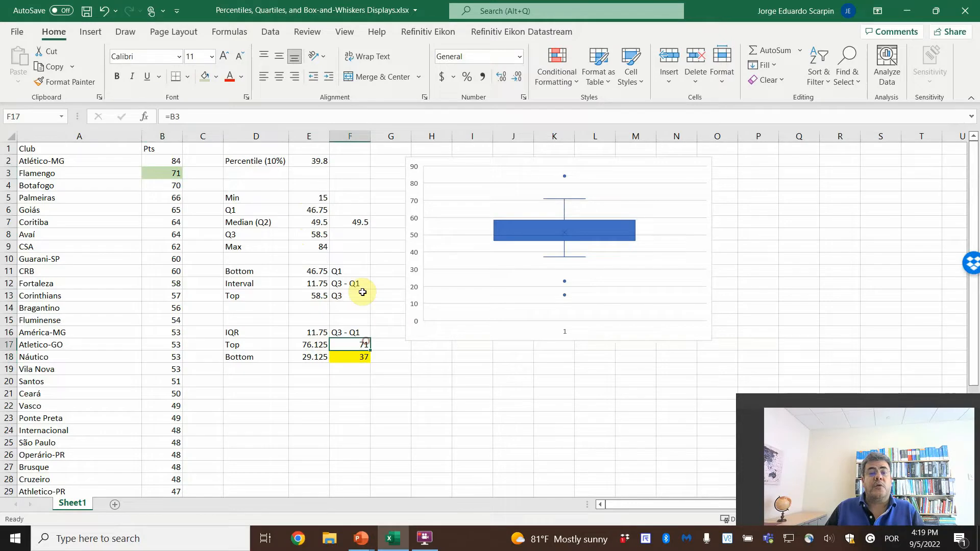
left_click(204, 77)
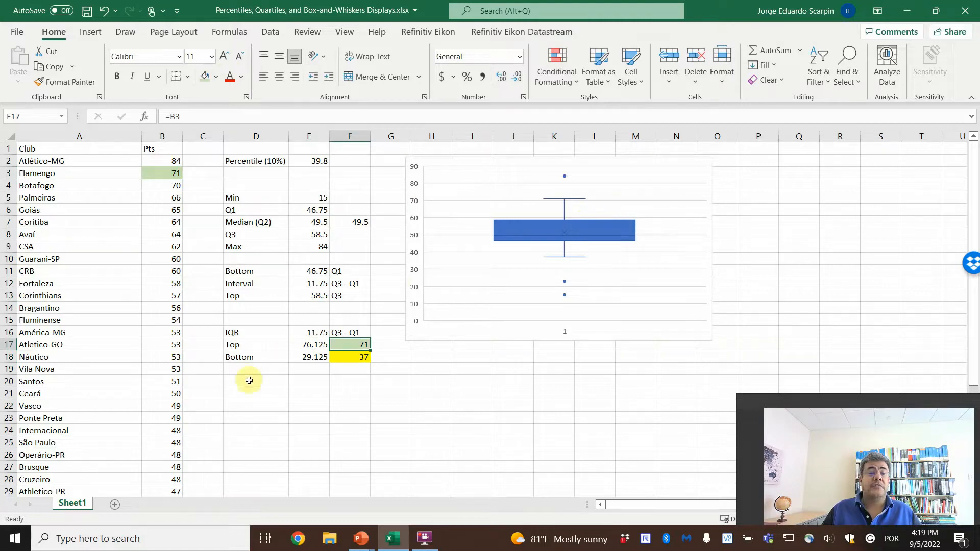
Compare the chart's whisker ends with the highlighted points in B3 and B39 and the Top limit in E17
mouse_move(570, 203)
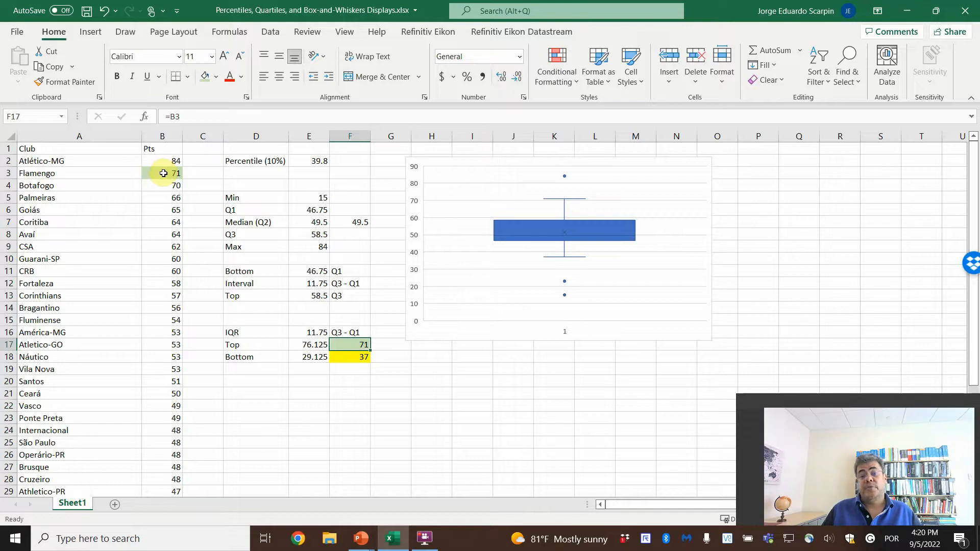
scroll(259, 374, "down", 3)
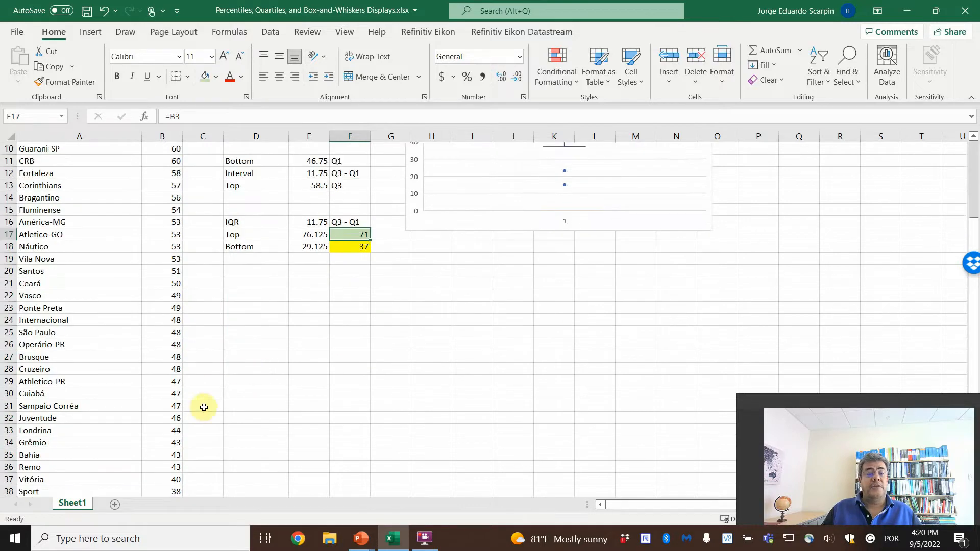
scroll(207, 403, "up", 4)
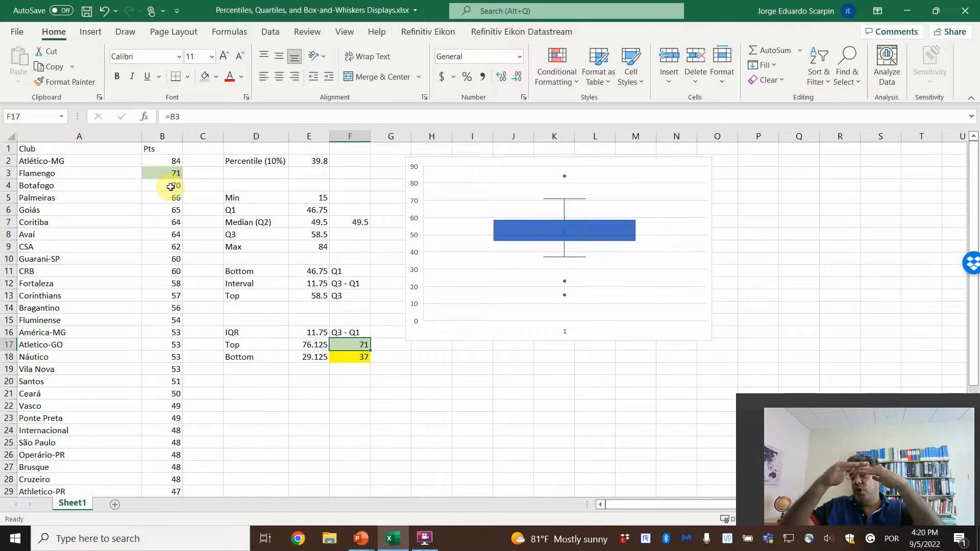
scroll(189, 403, "down", 5)
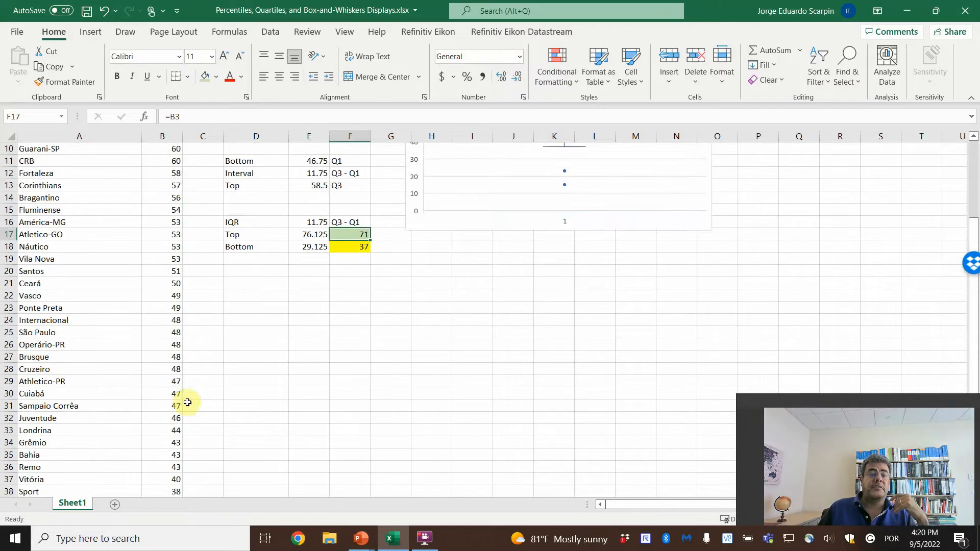
left_click(171, 432)
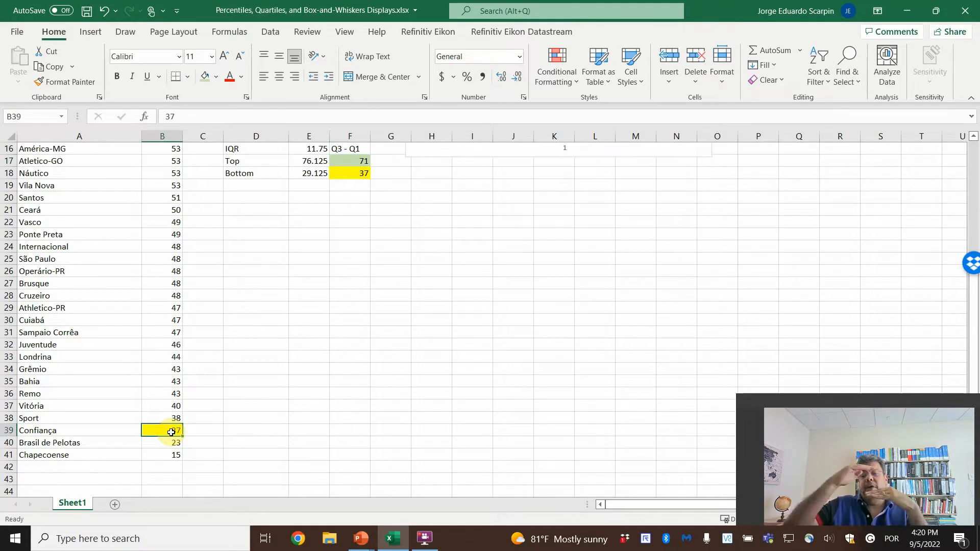
scroll(199, 426, "up", 5)
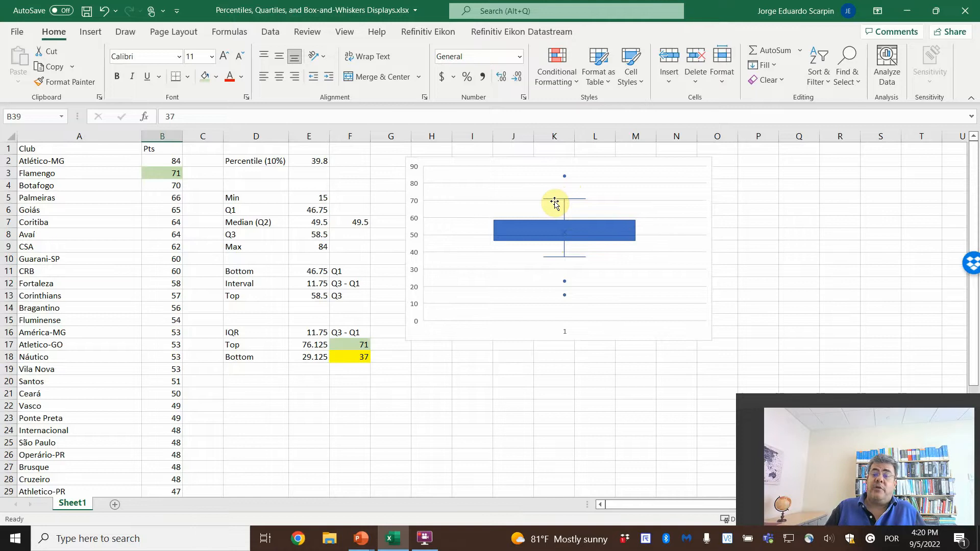
left_click(313, 345)
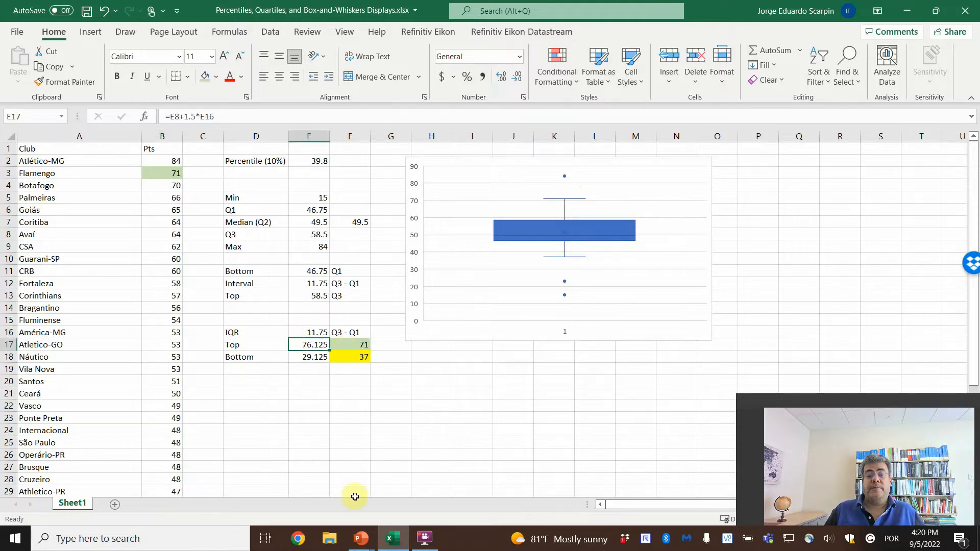
Switch to the PowerPoint slide show and advance to the Outliers slide
mouse_move(361, 538)
left_click(378, 478)
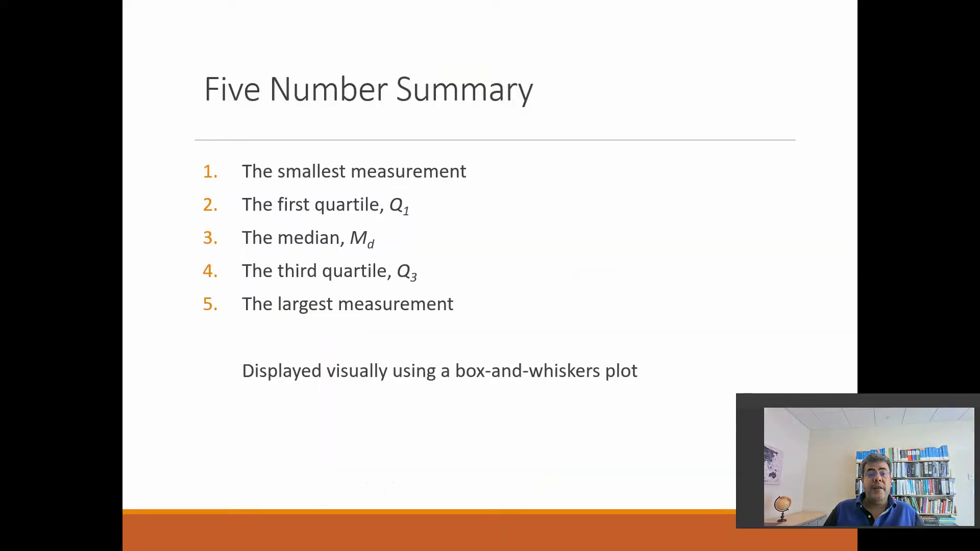
left_click(328, 347)
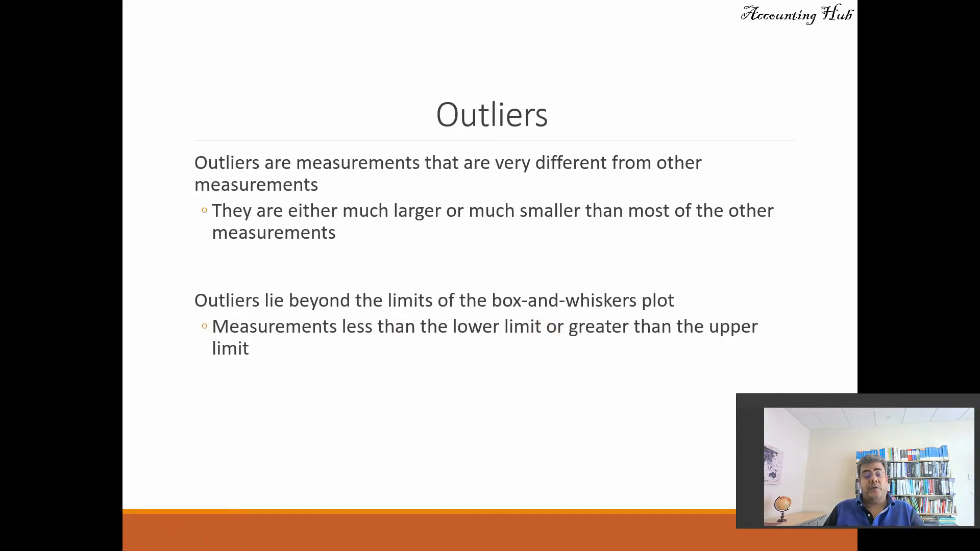
Return to the Excel workbook and inspect the chart's upper whisker, lower whisker and upper outlier point
key("alt+Tab")
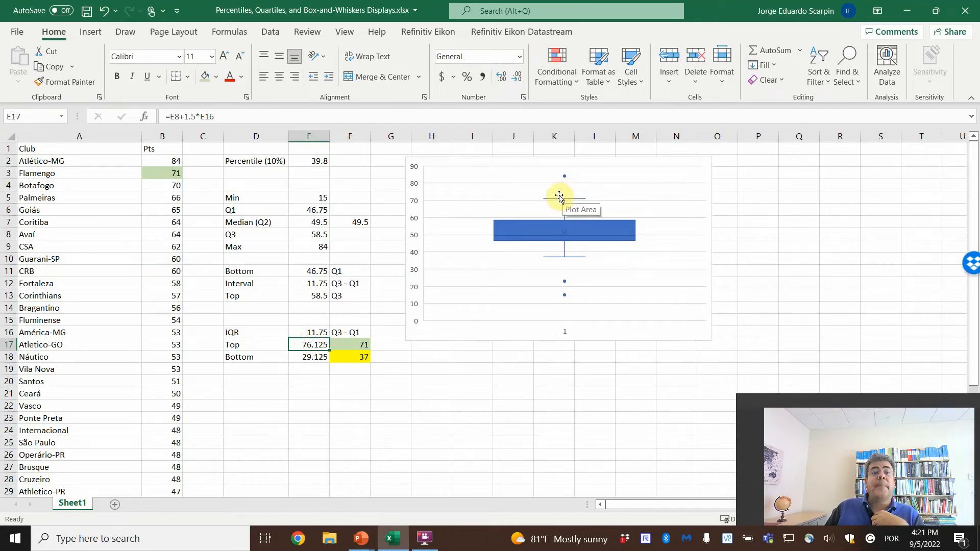
mouse_move(558, 200)
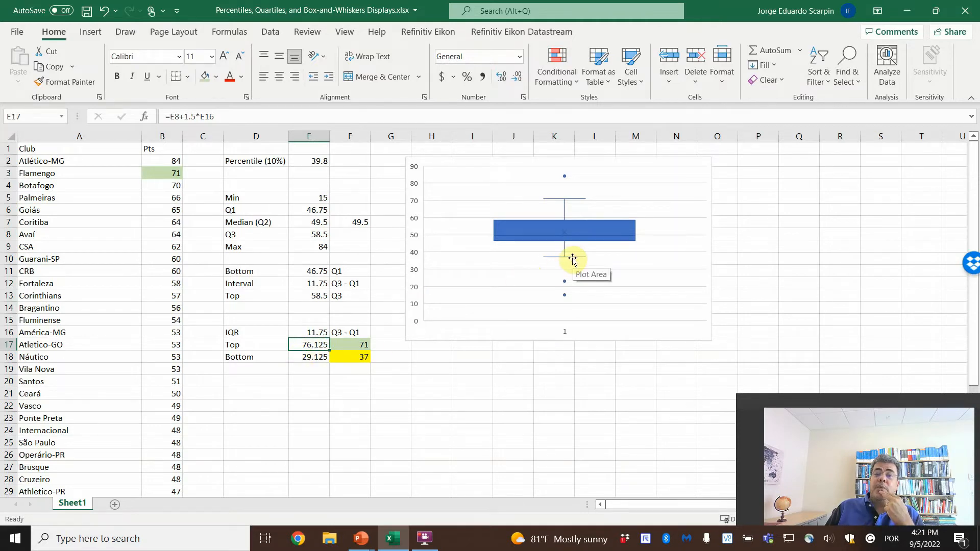
mouse_move(572, 259)
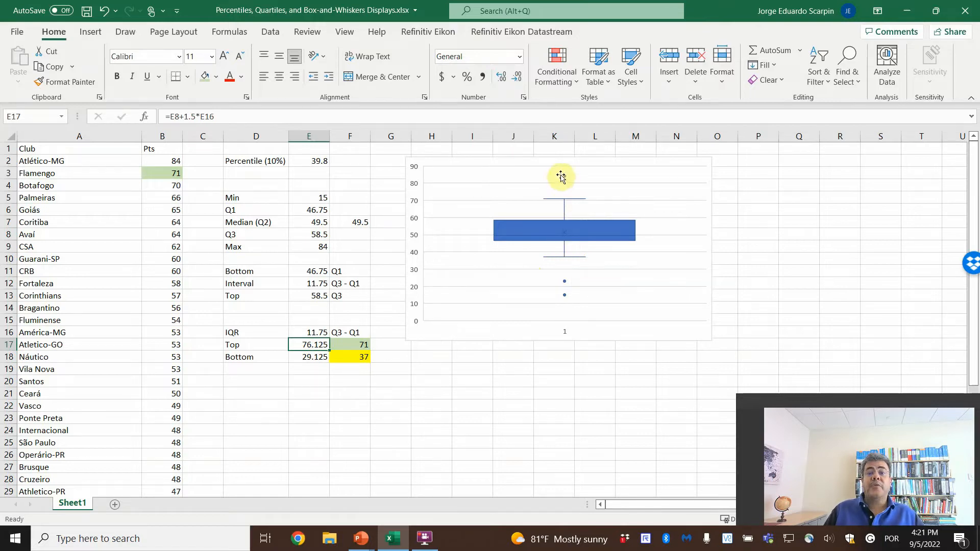
mouse_move(565, 178)
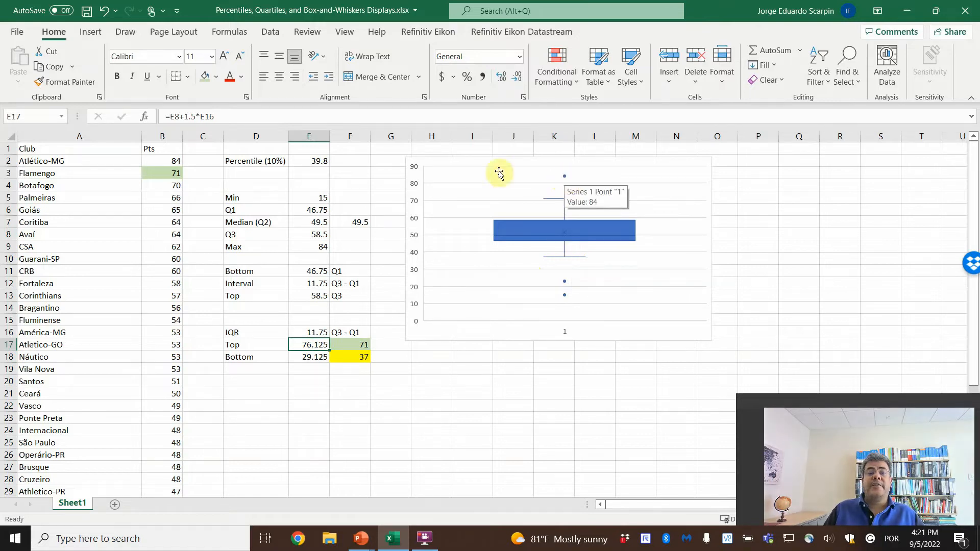
Highlight Atlético-MG's points in B2 with a light blue fill
left_click(170, 159)
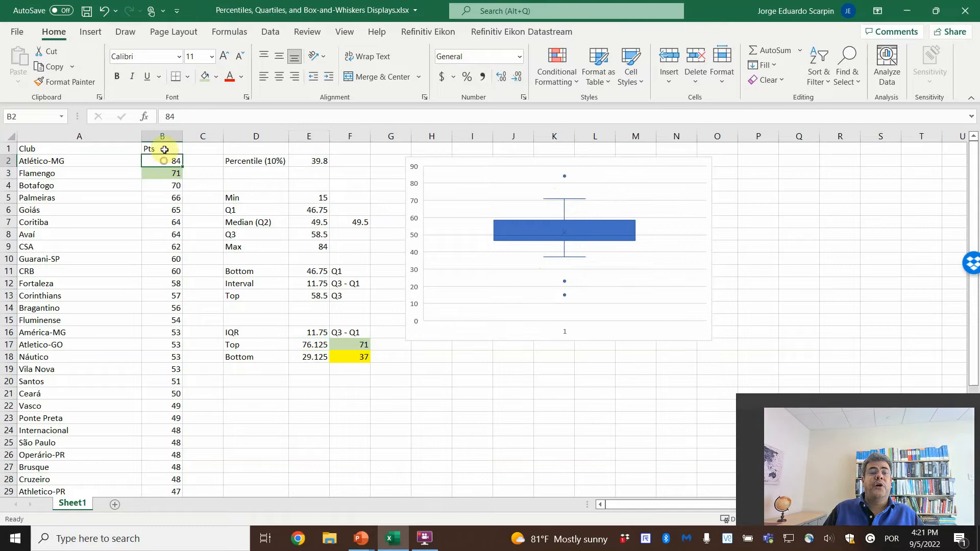
left_click(218, 78)
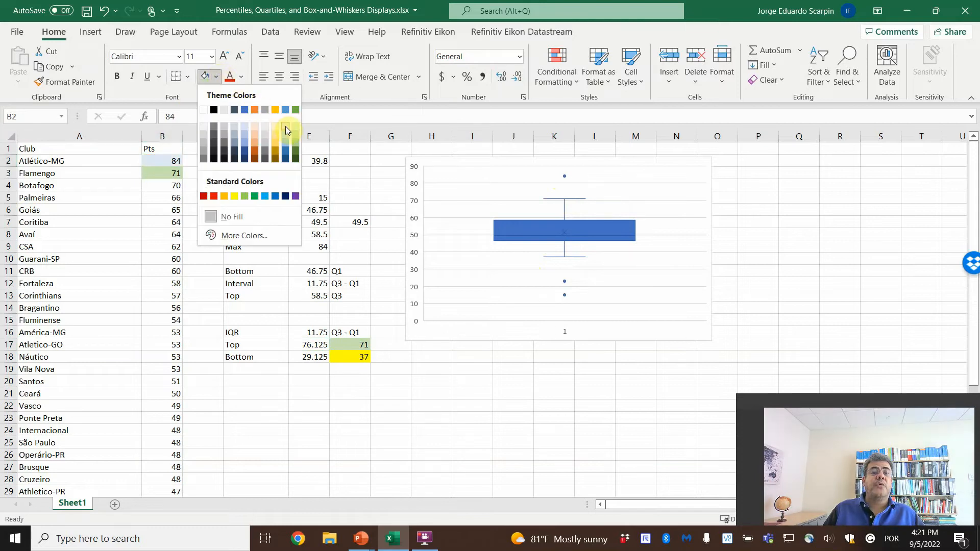
left_click(287, 130)
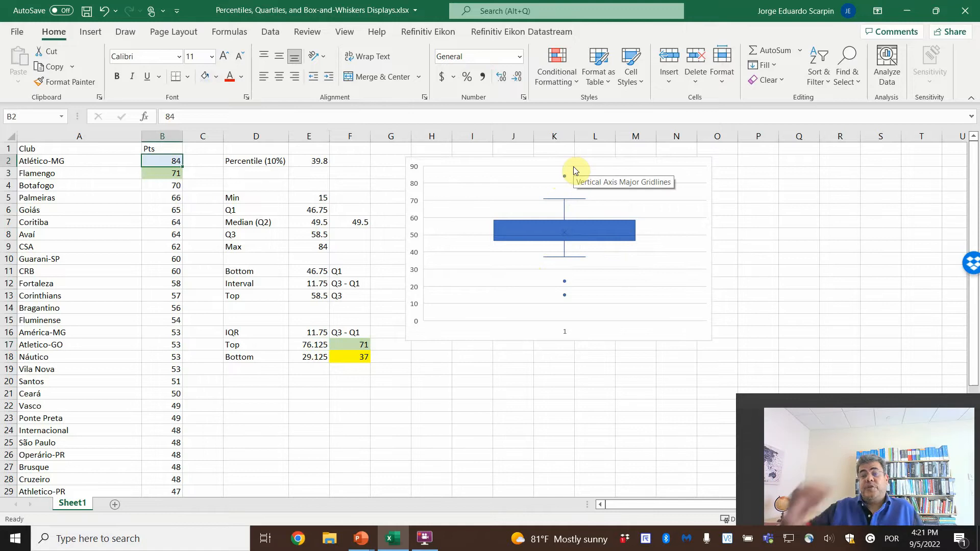
Highlight the points of Brasil de Pelotas and Chapecoense in B40:B41 with the light blue fill
scroll(239, 438, "down", 3)
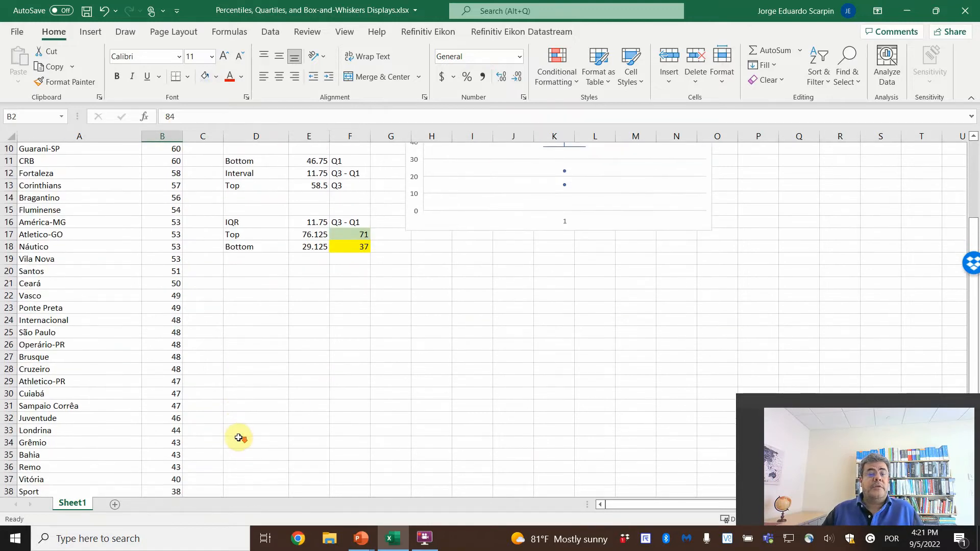
scroll(239, 438, "down", 2)
scroll(280, 412, "up", 3)
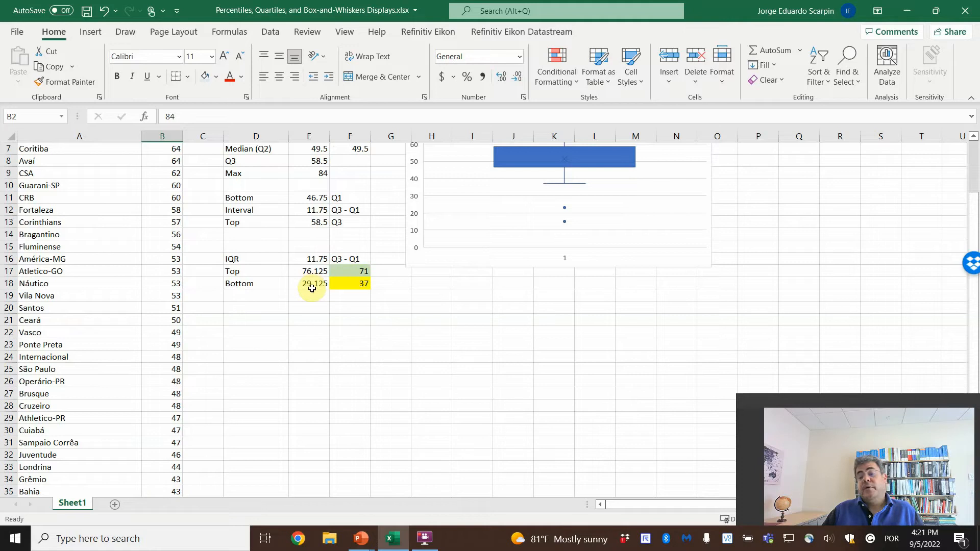
scroll(307, 306, "down", 4)
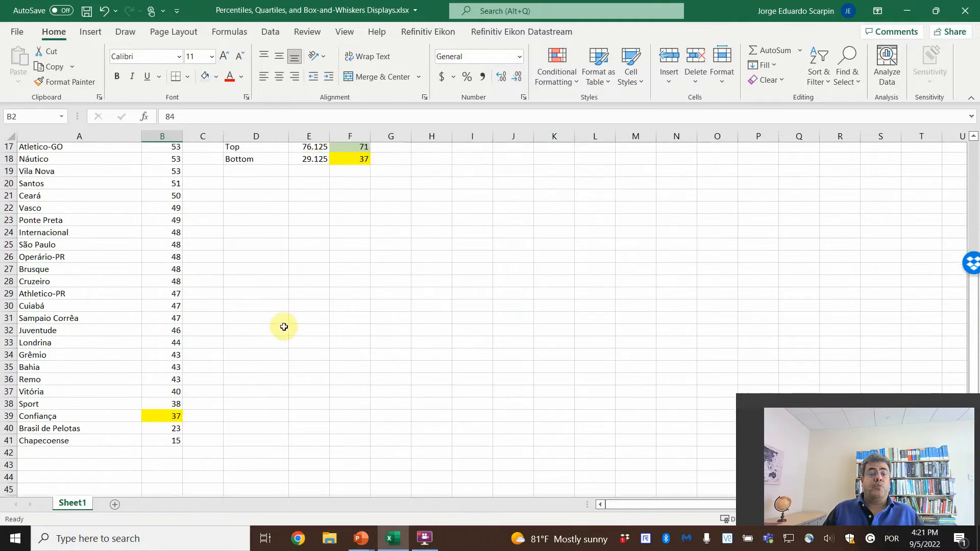
left_click_drag(174, 406, 175, 416)
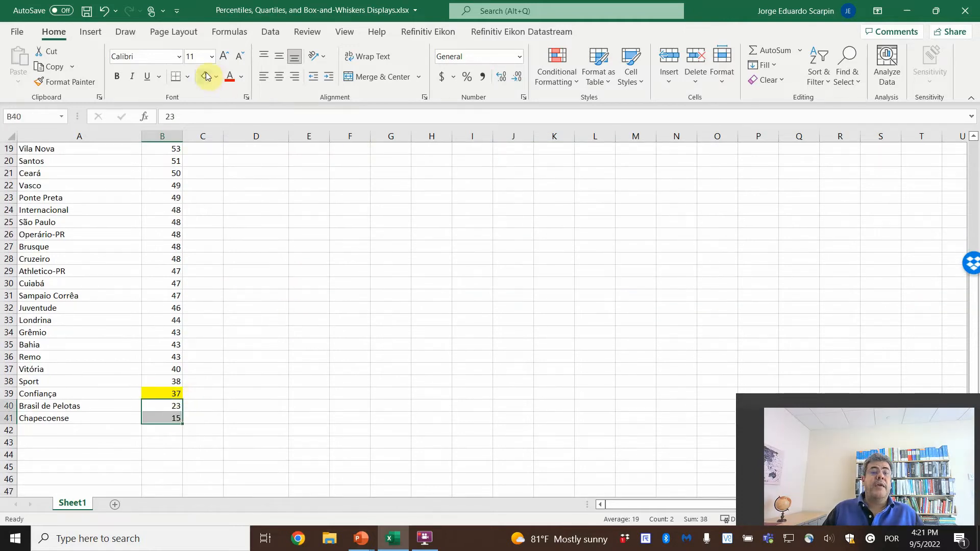
Review the outlier clubs by selecting Atlético-MG's row in A2:B2 and the two lowest clubs' rows in A40:B41
scroll(470, 366, "up", 6)
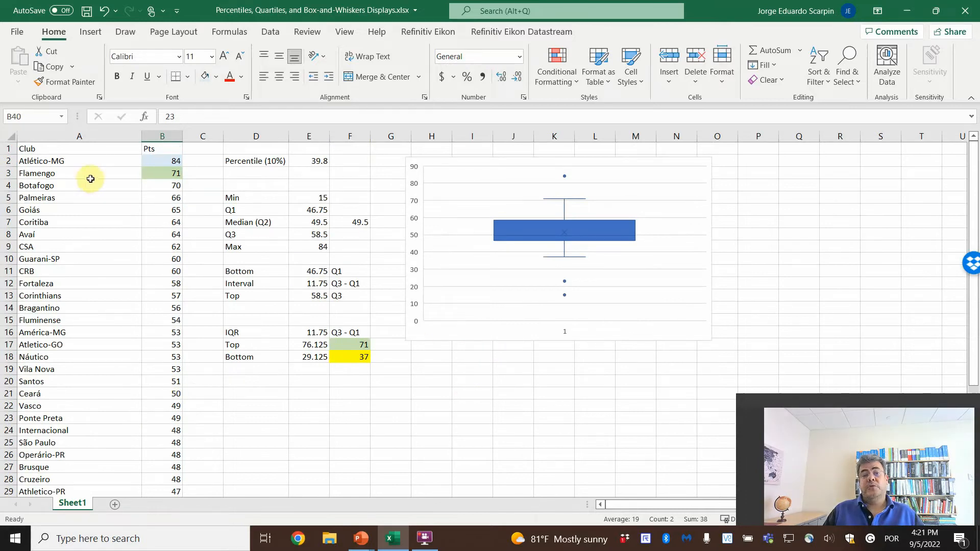
left_click_drag(88, 160, 171, 160)
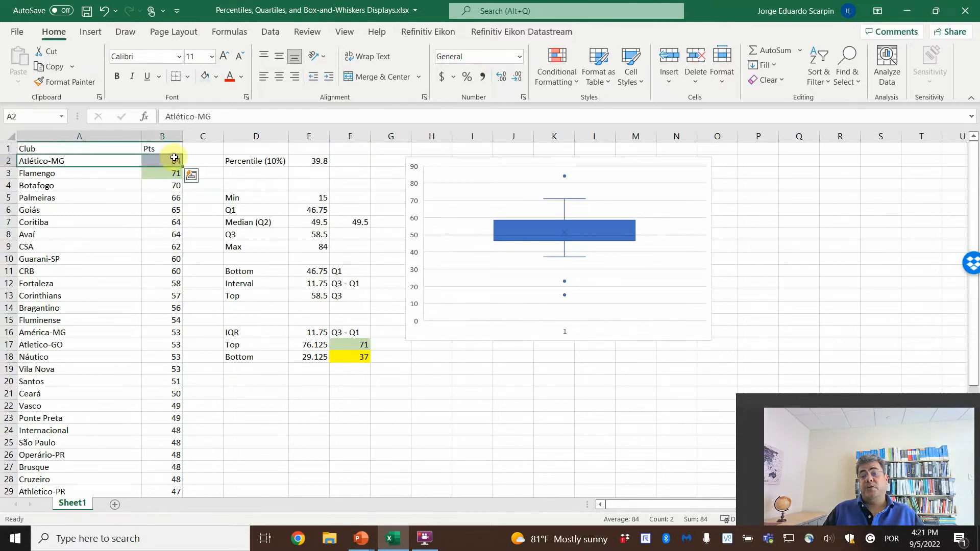
scroll(156, 255, "down", 6)
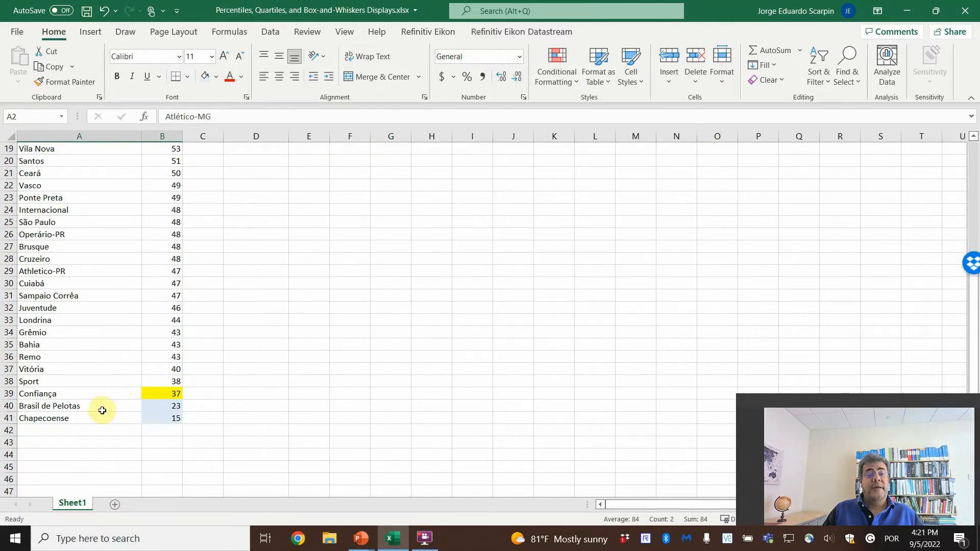
left_click_drag(101, 409, 174, 426)
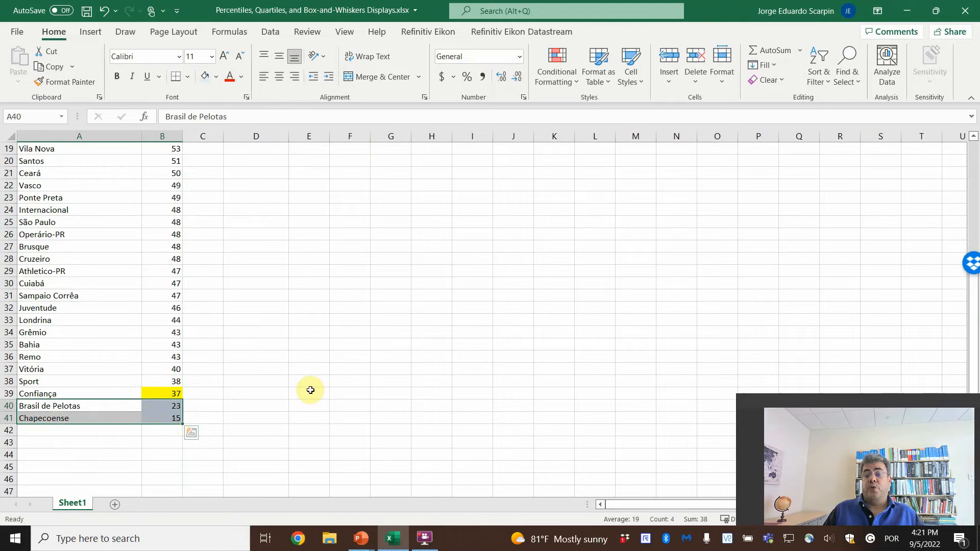
Delete the horizontal category axis from the box-and-whisker chart and deselect the chart
scroll(311, 390, "up", 6)
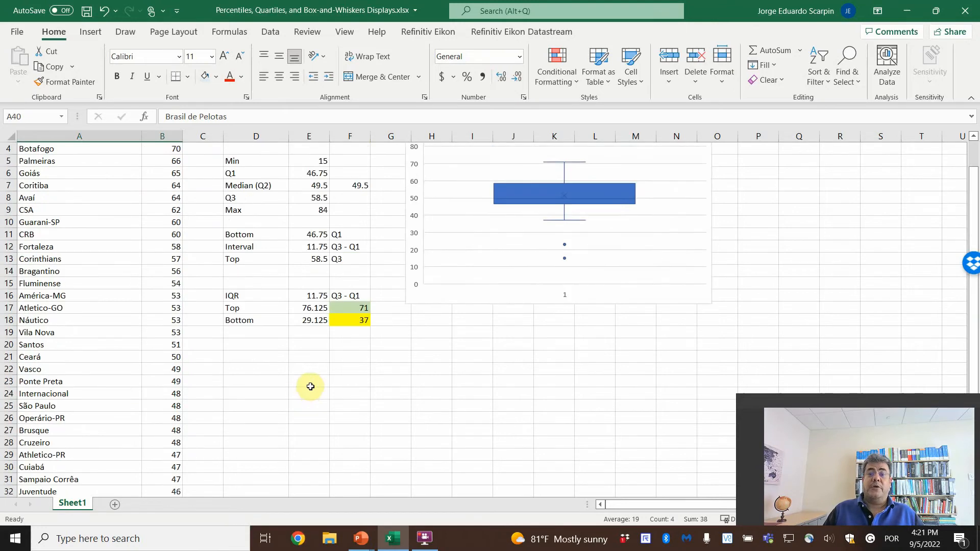
left_click(568, 336)
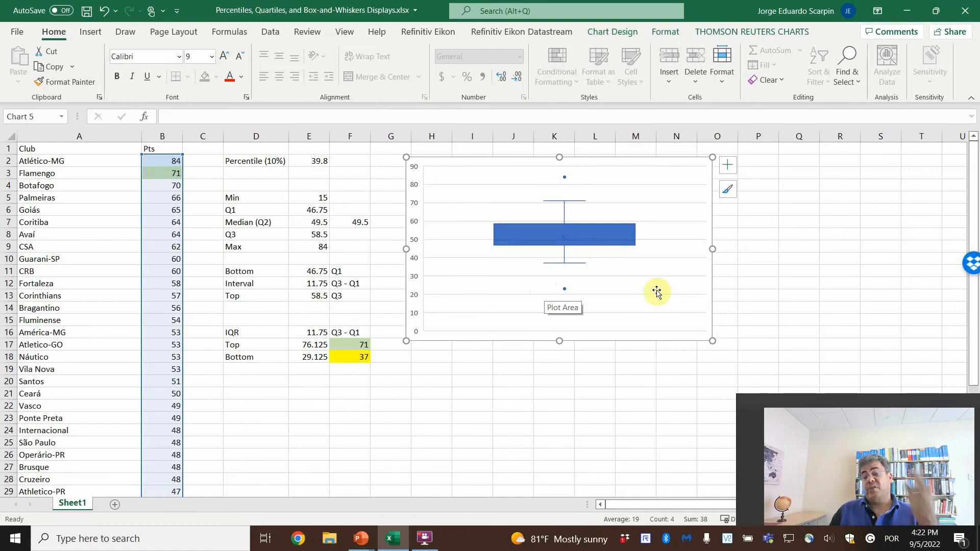
left_click(787, 305)
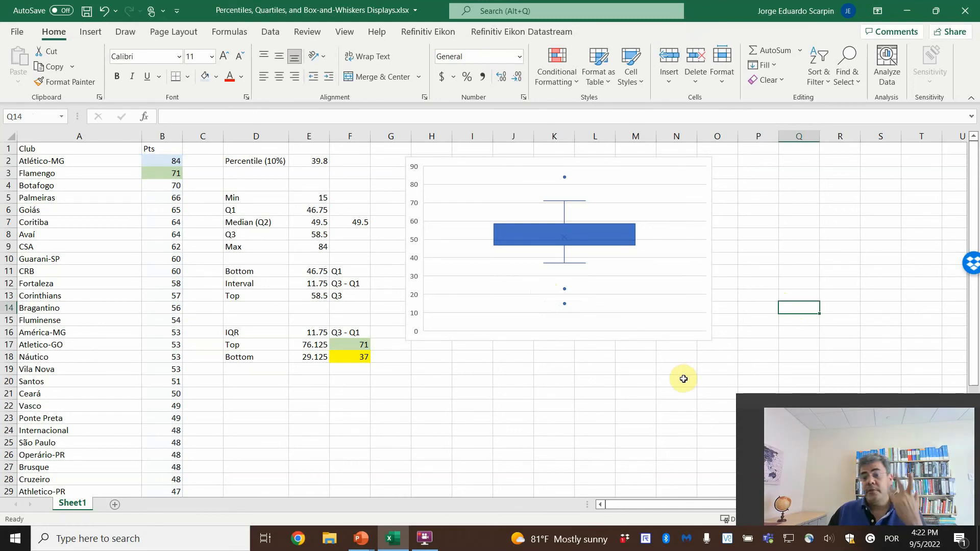
Switch to the PowerPoint slide show and advance to the closing Thank you slide
left_click(365, 538)
left_click(391, 485)
left_click(509, 380)
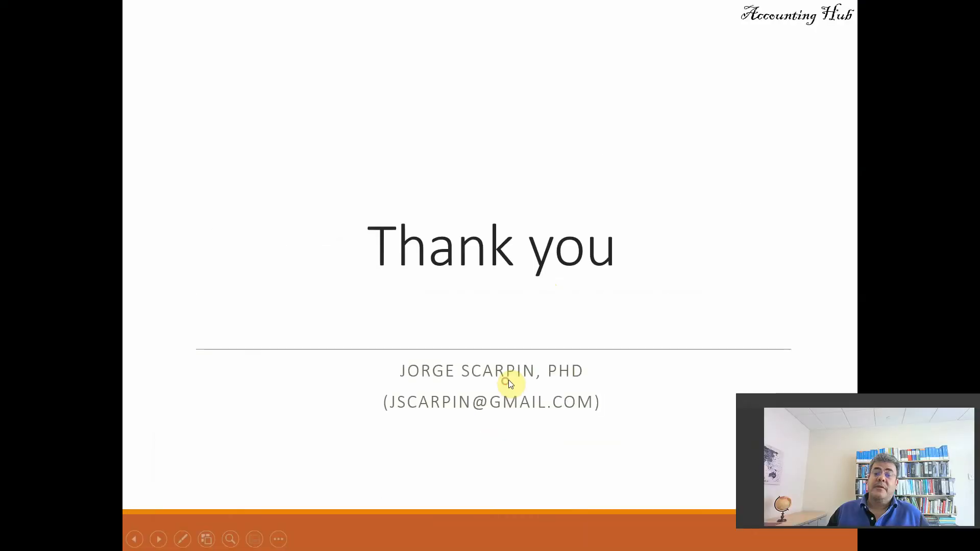